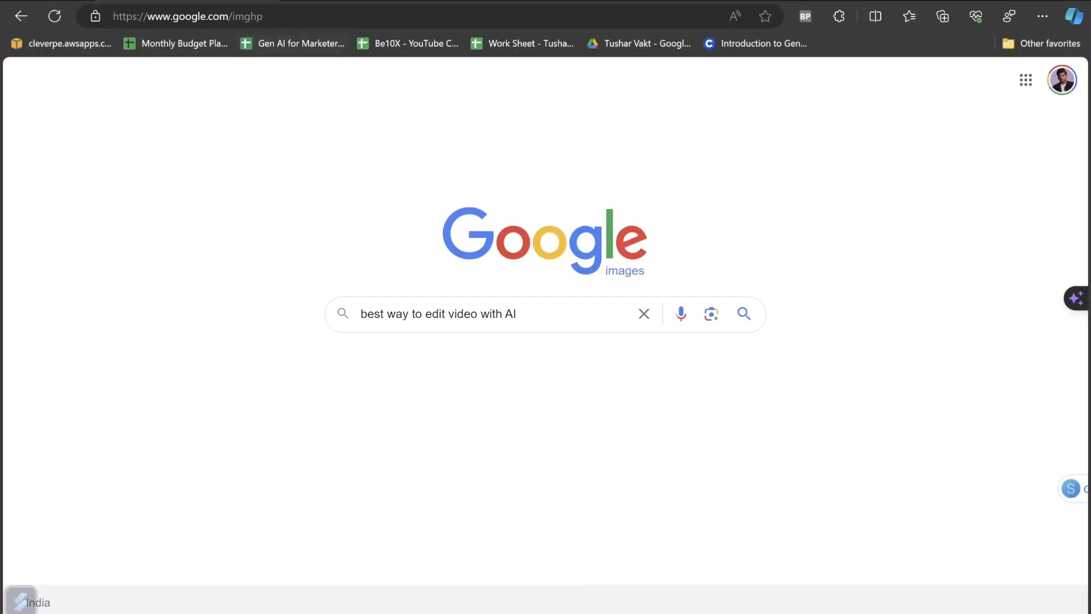
Find the Wisecut website by searching the web for "wisecut ai" and go to its sign-in
key("ctrl+l")
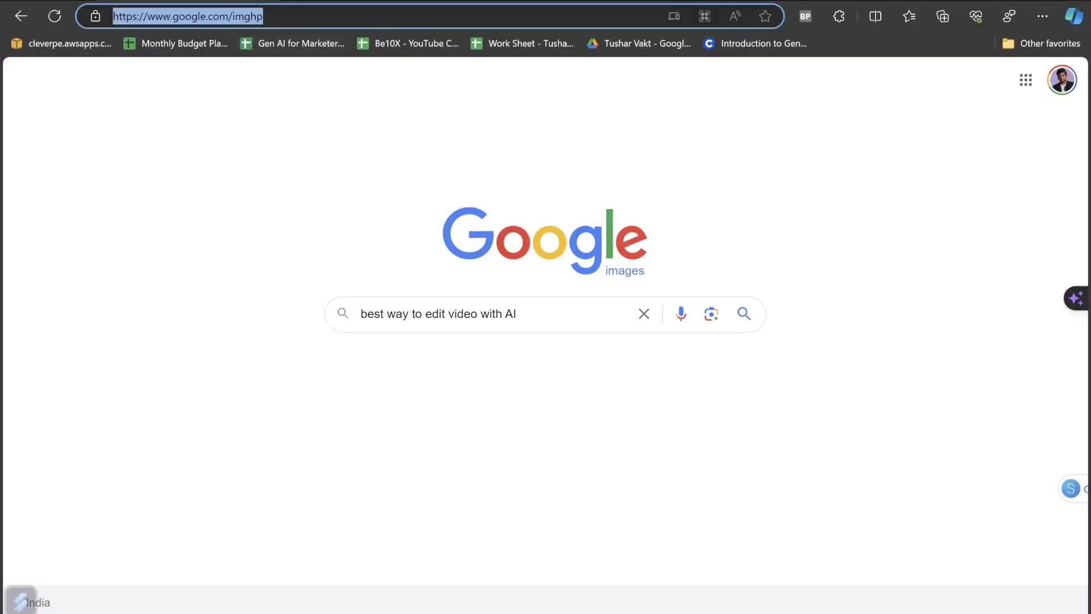
type("wise")
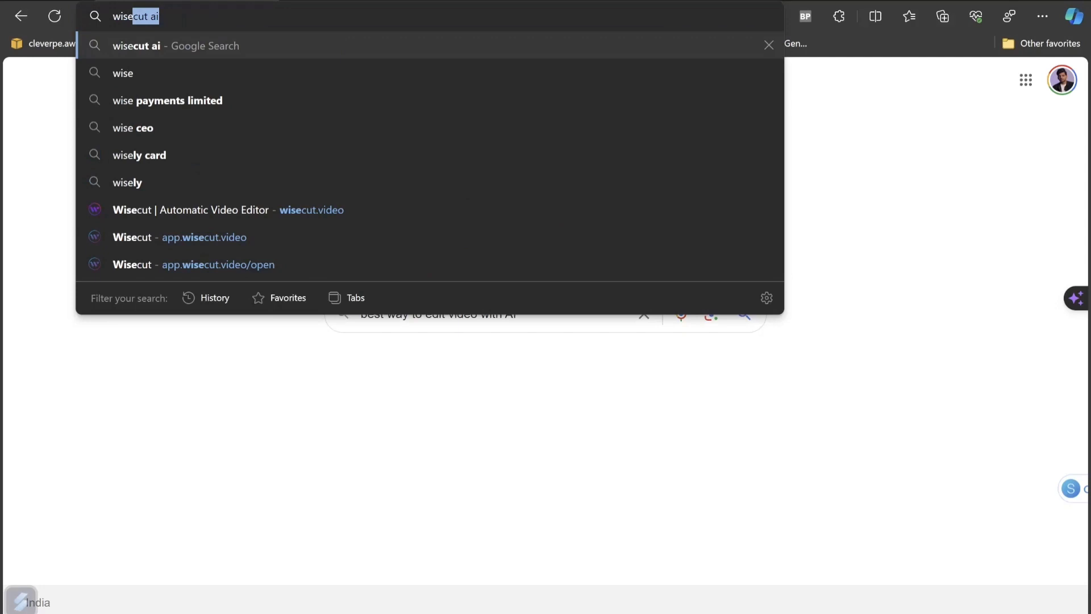
type("cut ai")
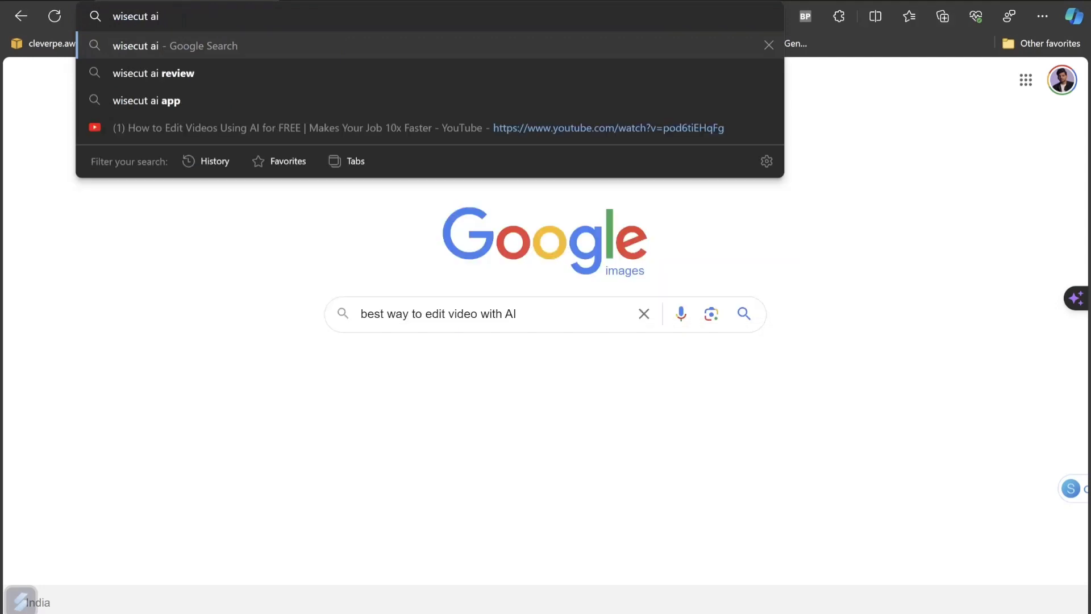
key("Return")
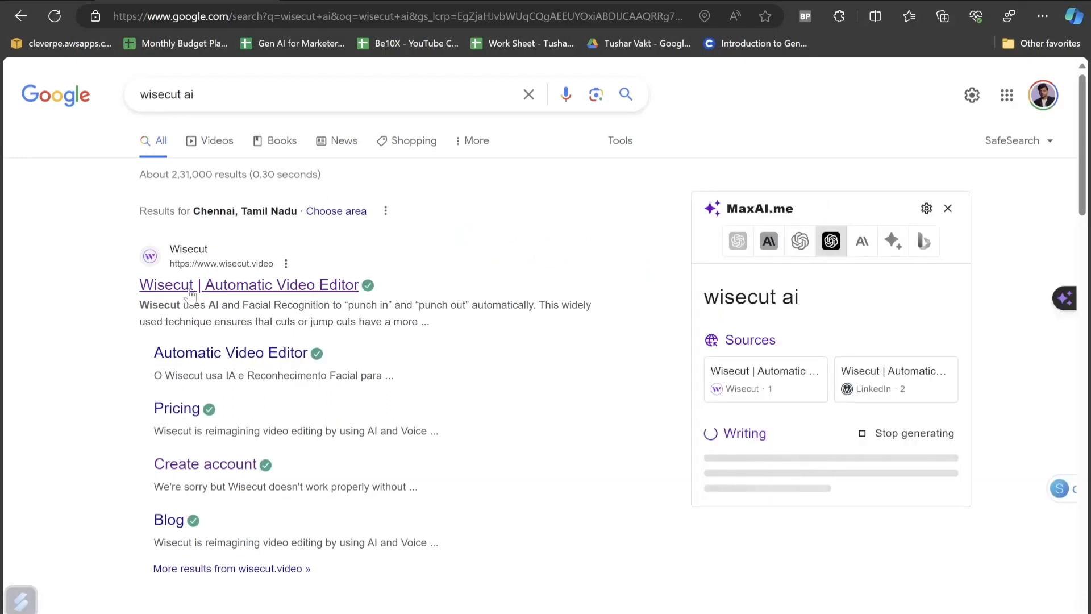
left_click(189, 287)
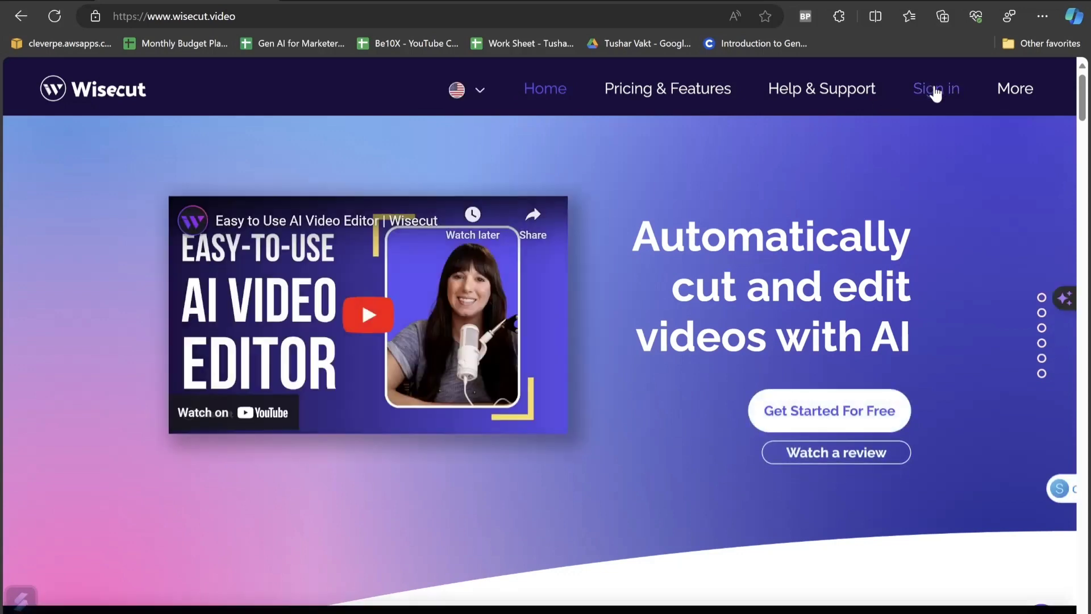
left_click(935, 90)
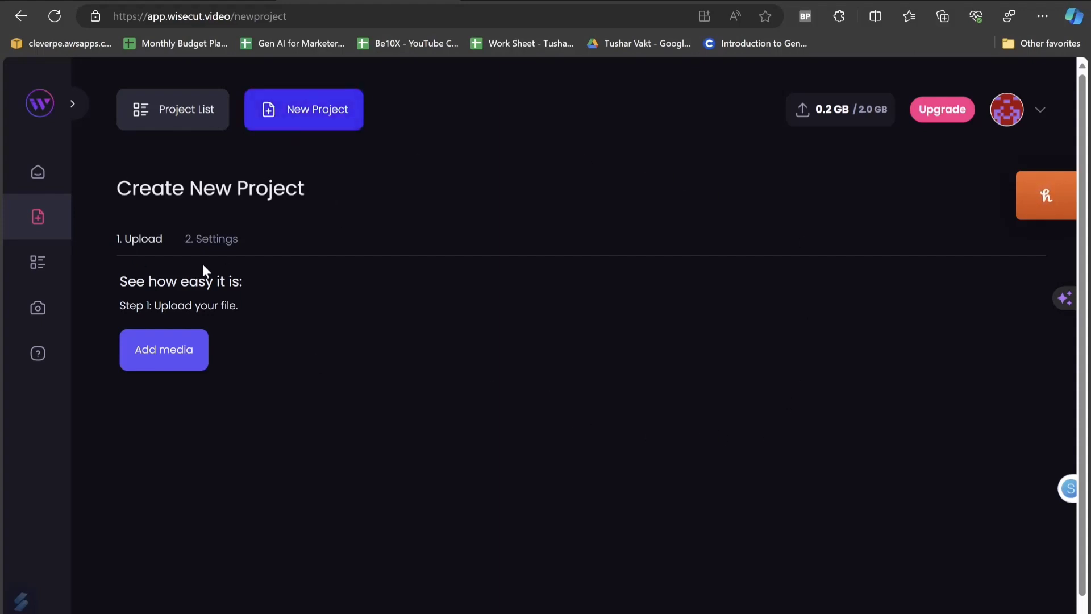
Upload the video_20231109 selfie clip from the Desktop folder as media for the new project
left_click(180, 358)
left_click(565, 393)
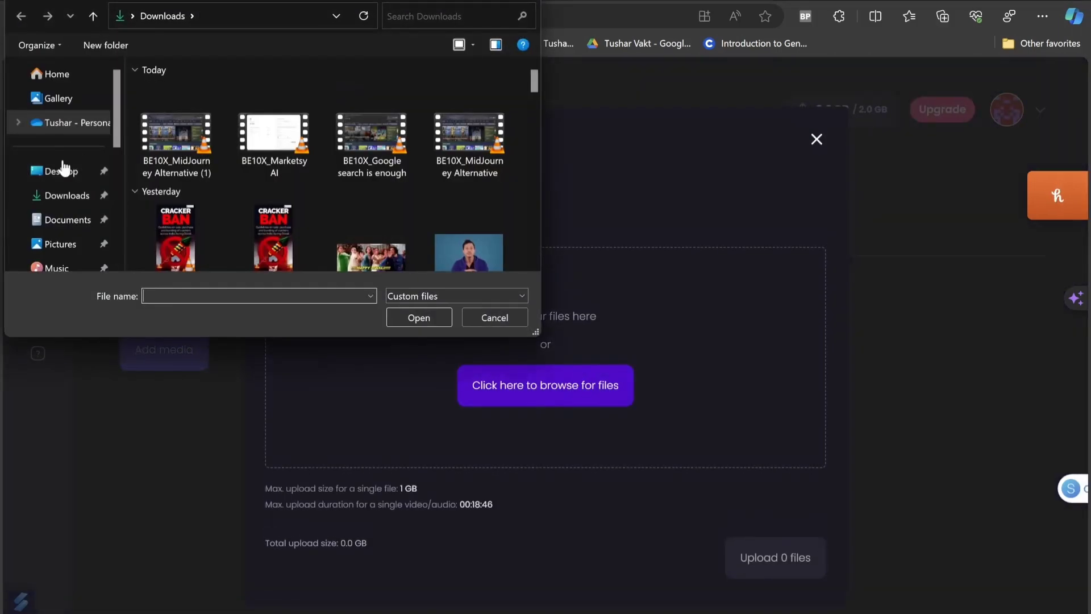
left_click(56, 172)
double_click(180, 128)
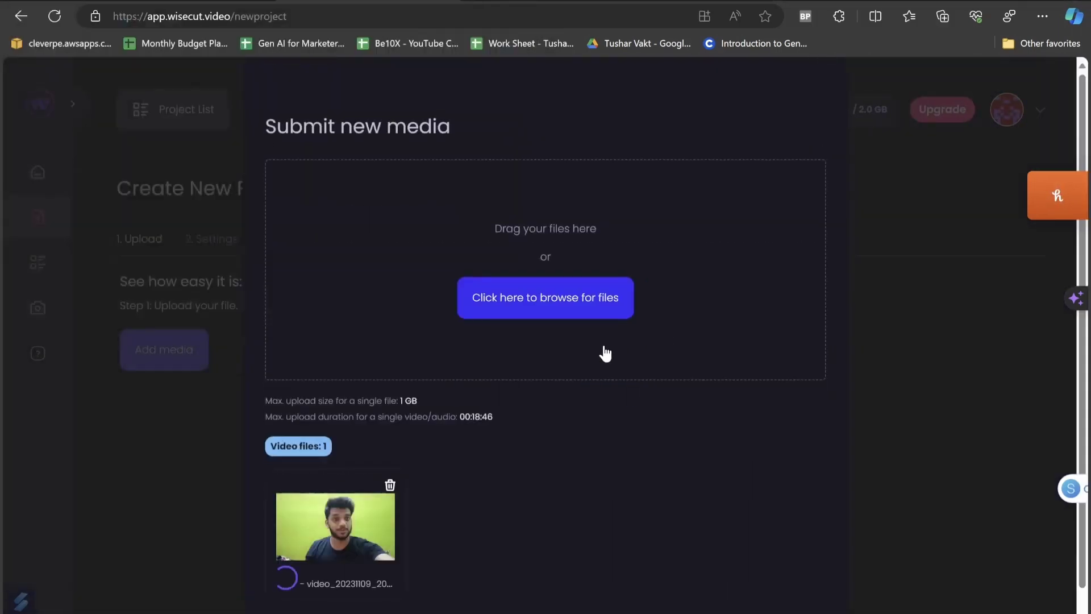
scroll(772, 559, "down", 1)
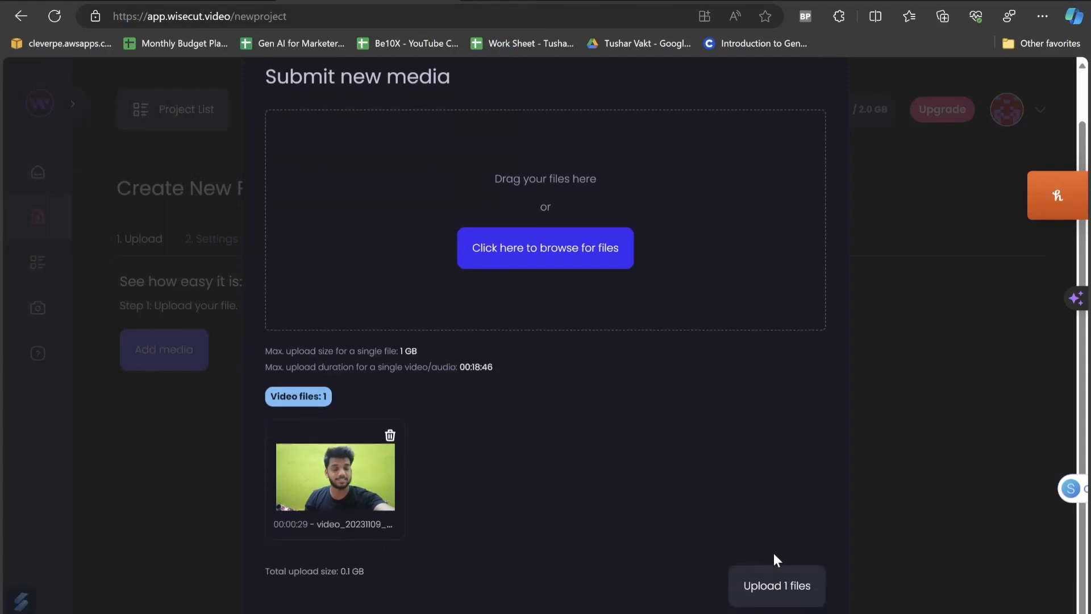
left_click(788, 589)
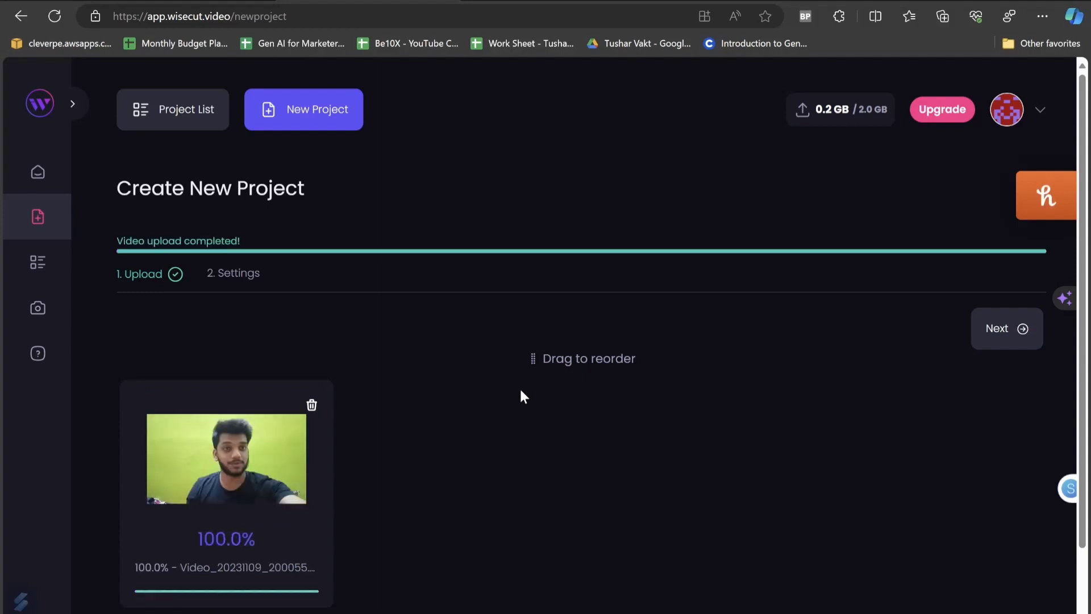
Continue to the project settings, name the project "Demo Video Editing With AI" and set the spoken language to English
scroll(520, 387, "down", 2)
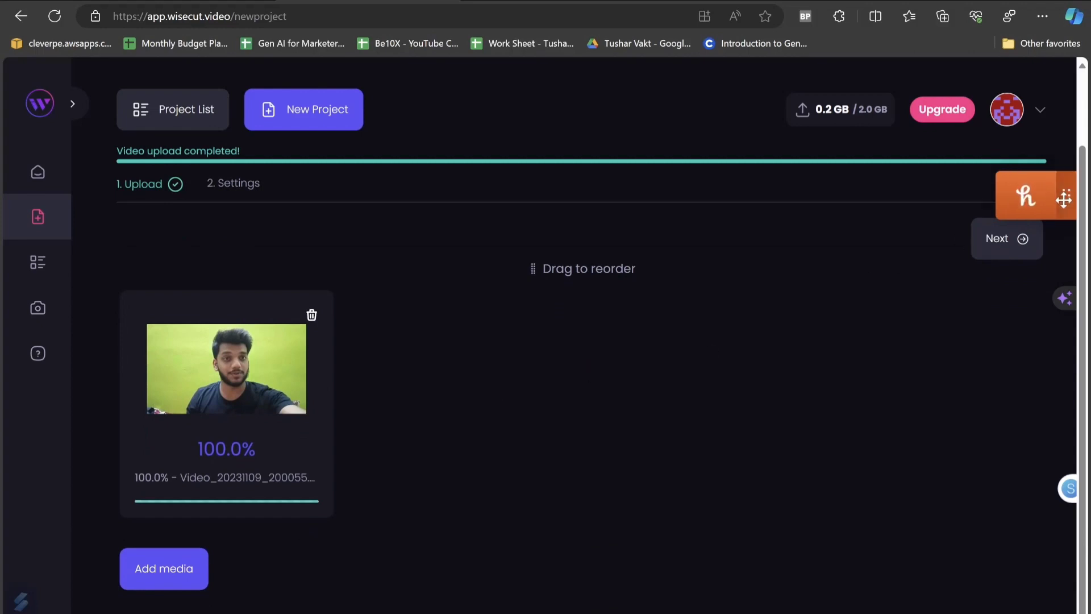
left_click(1005, 239)
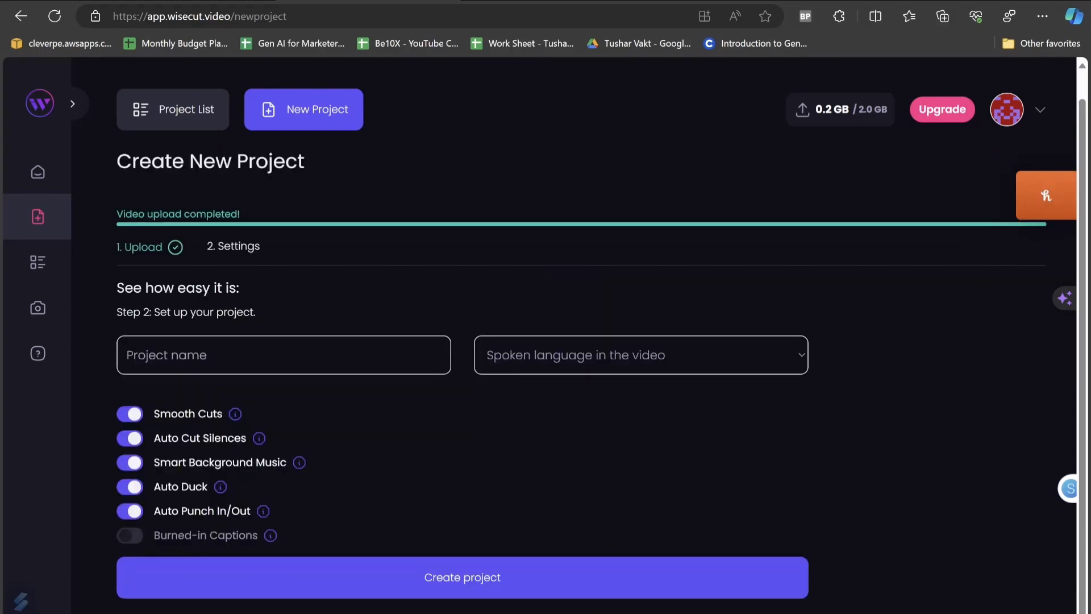
type("Demo Video Ediyi")
key("BackSpace")
key("BackSpace")
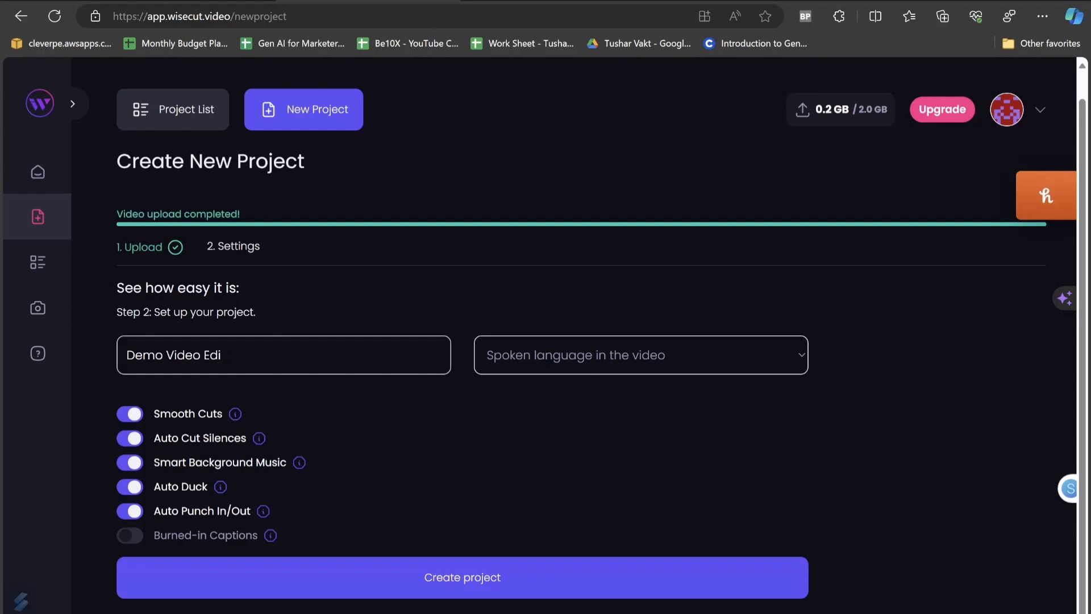
type("ting With AI")
left_click(596, 350)
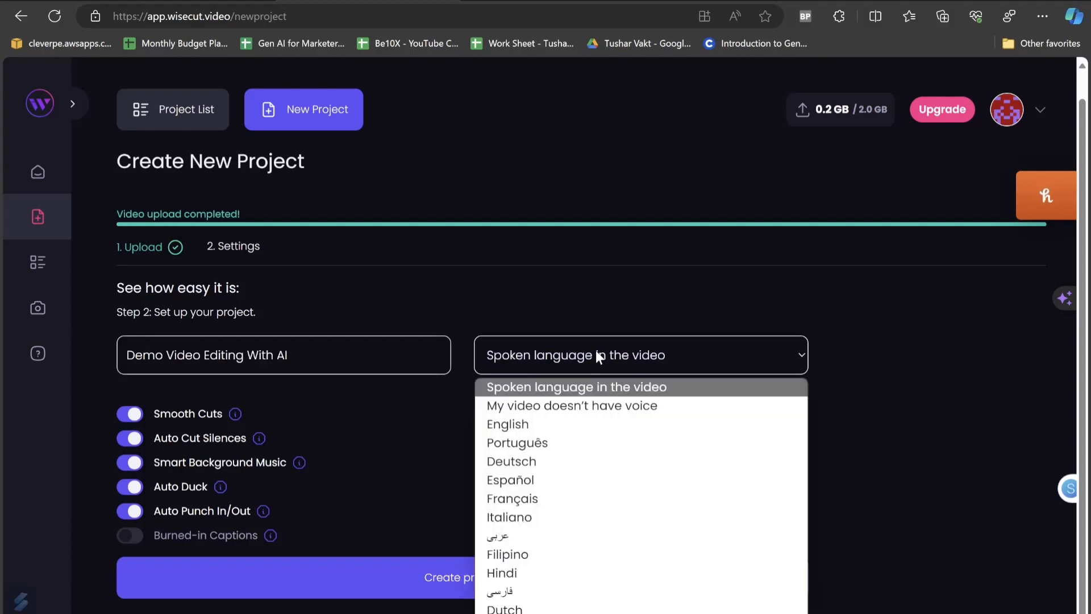
left_click(541, 422)
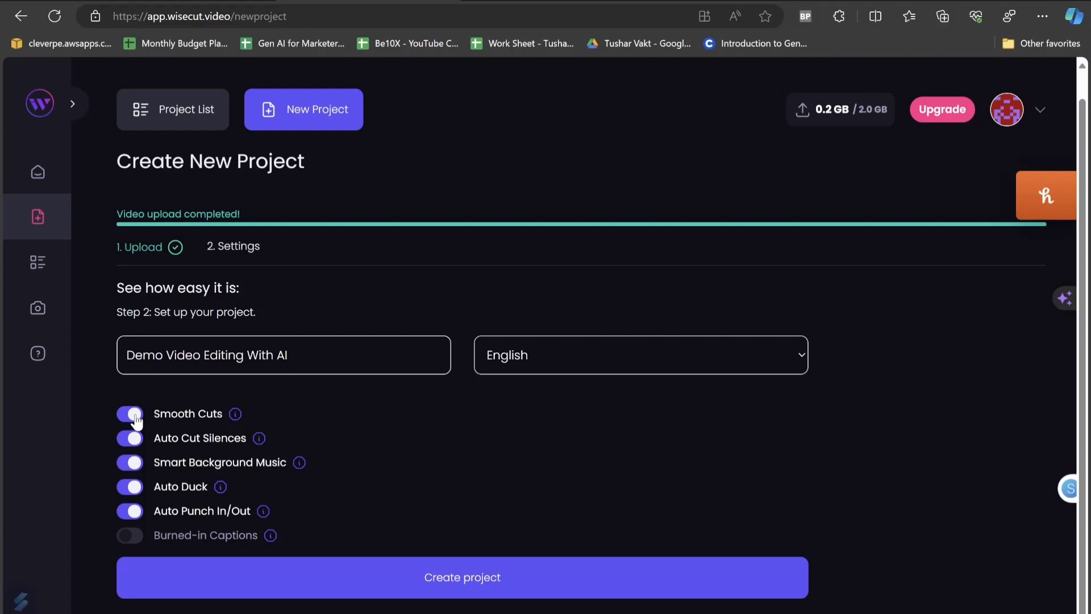
Create the project with Smooth Cuts on and Auto Punch In/Out toggled, and open the project list
left_click(132, 414)
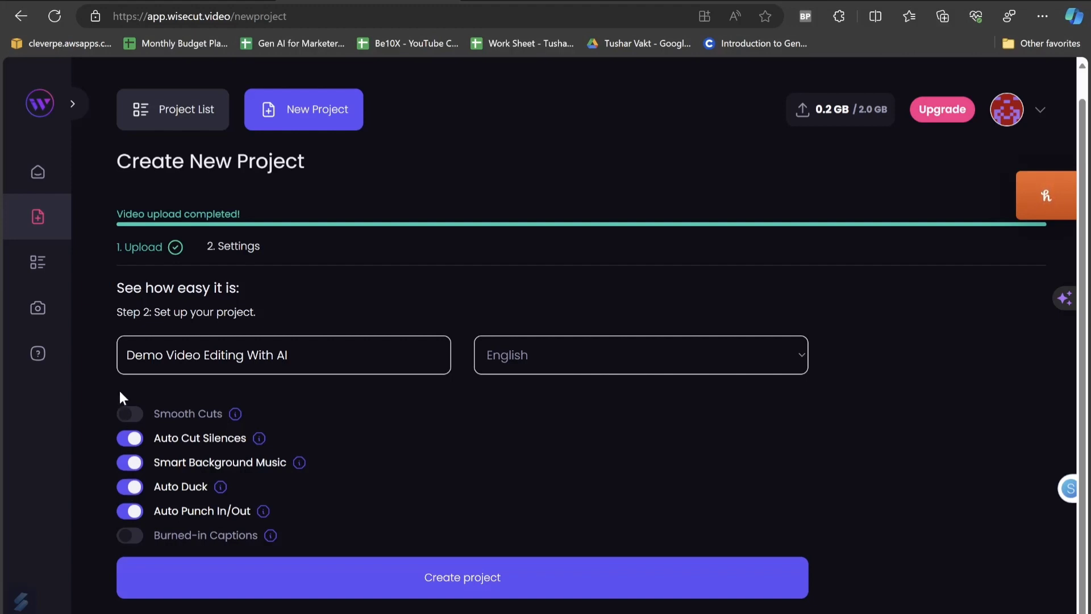
left_click(130, 414)
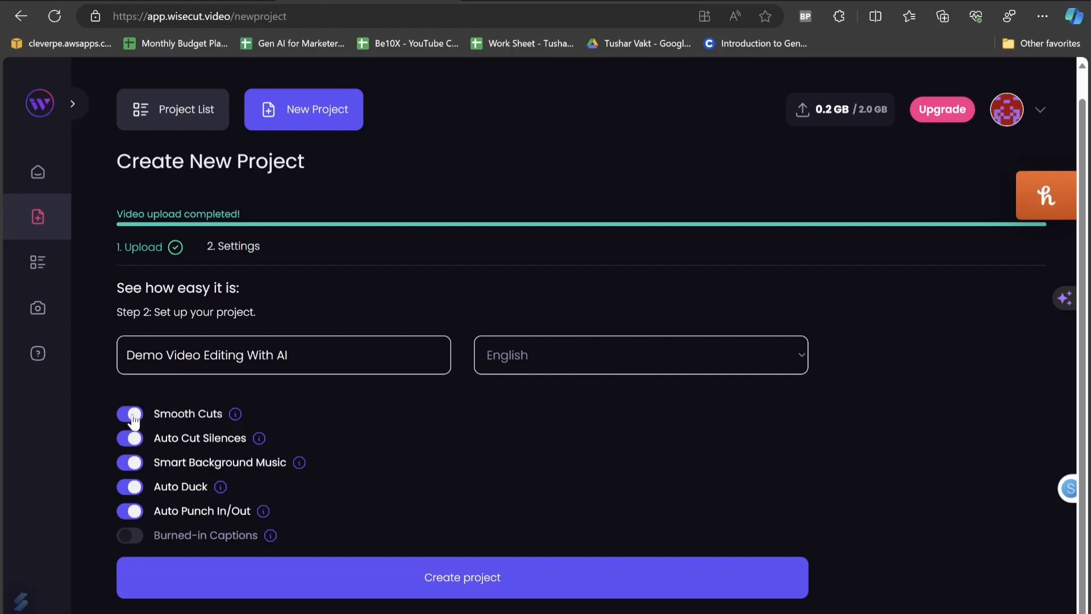
left_click(129, 513)
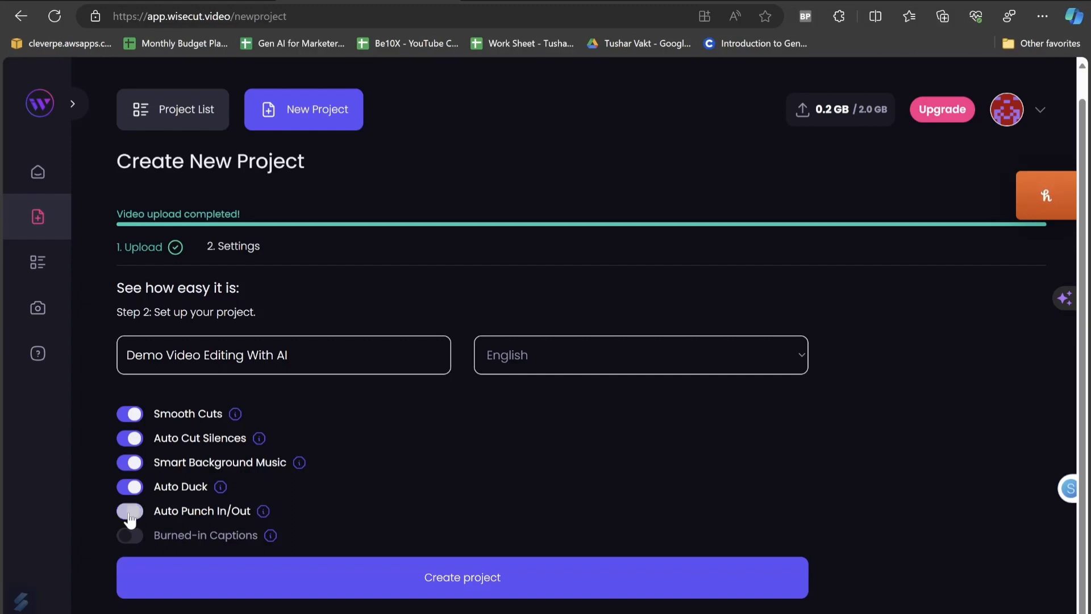
left_click(475, 577)
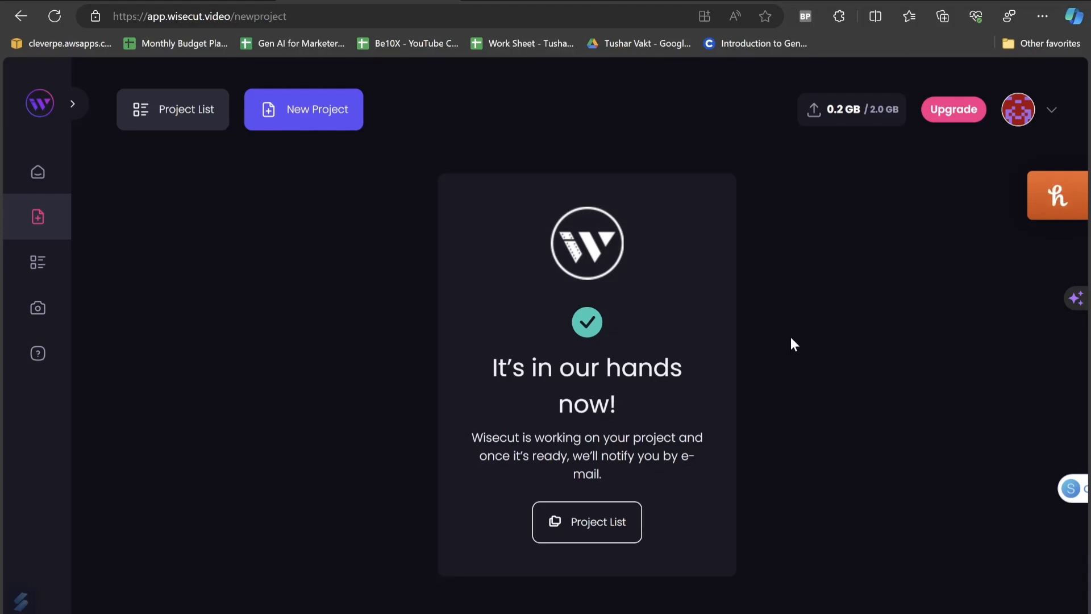
left_click(597, 522)
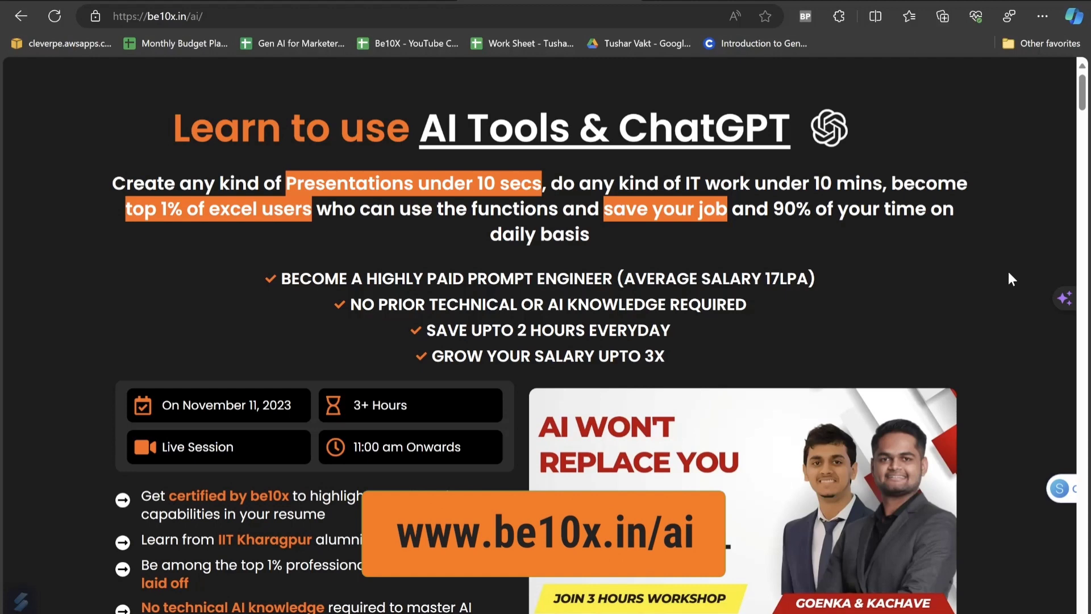
Examine the be10x.in/ai workshop page for its duration, the reasons to join and the AI tools it teaches
scroll(1008, 271, "down", 6)
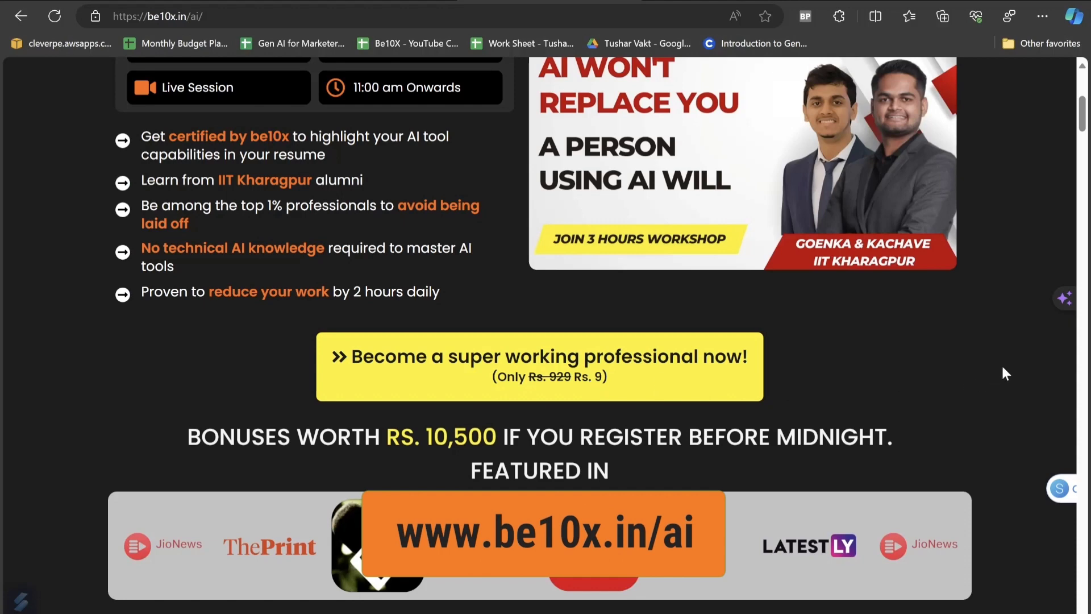
scroll(1003, 367, "up", 2)
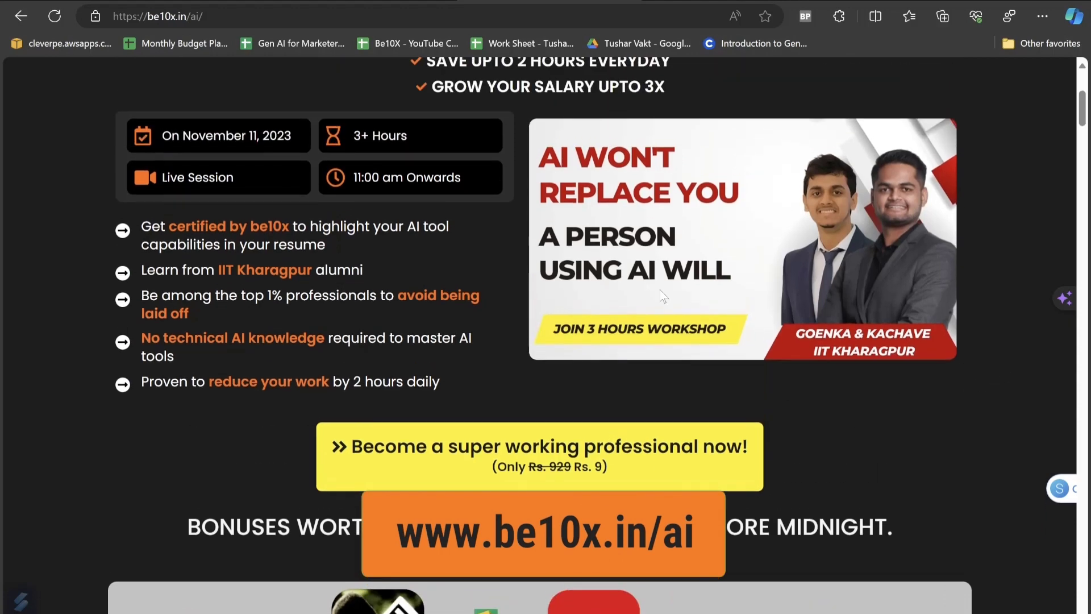
left_click_drag(419, 139, 351, 136)
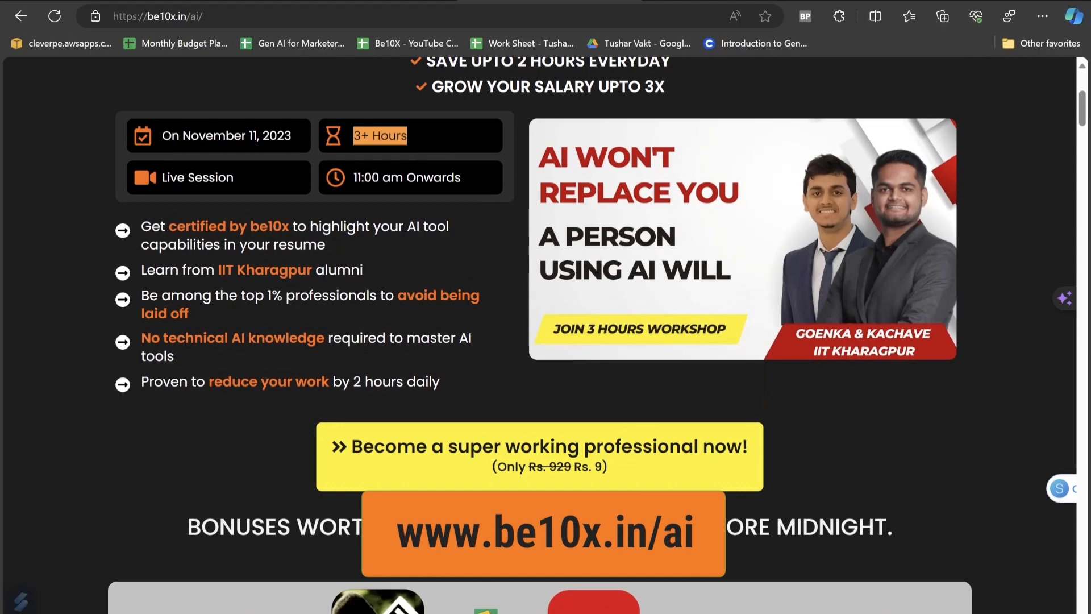
left_click(373, 223)
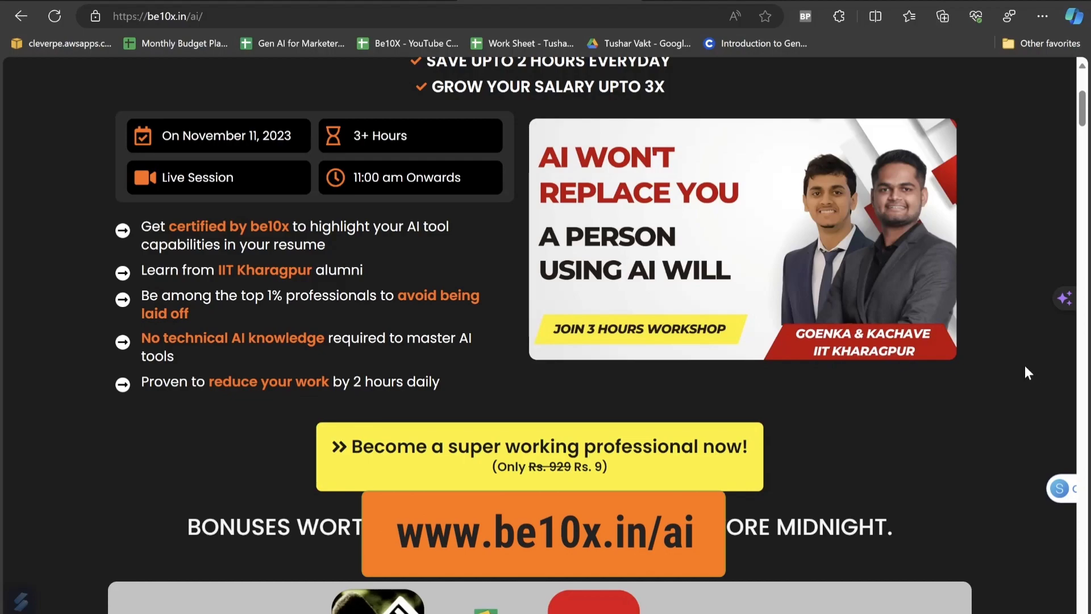
scroll(1026, 372, "down", 15)
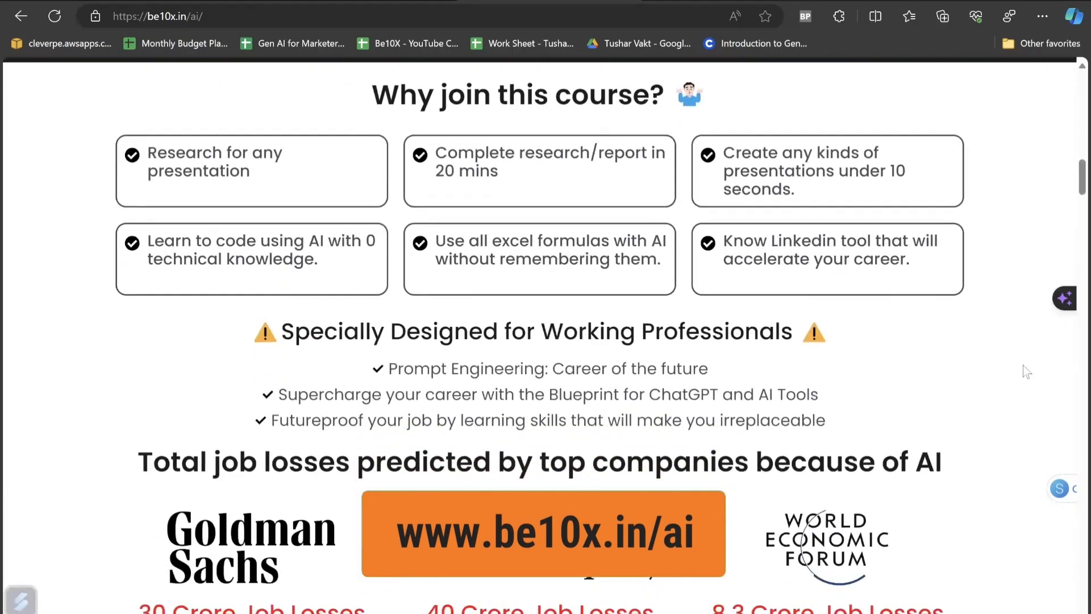
scroll(1023, 366, "down", 14)
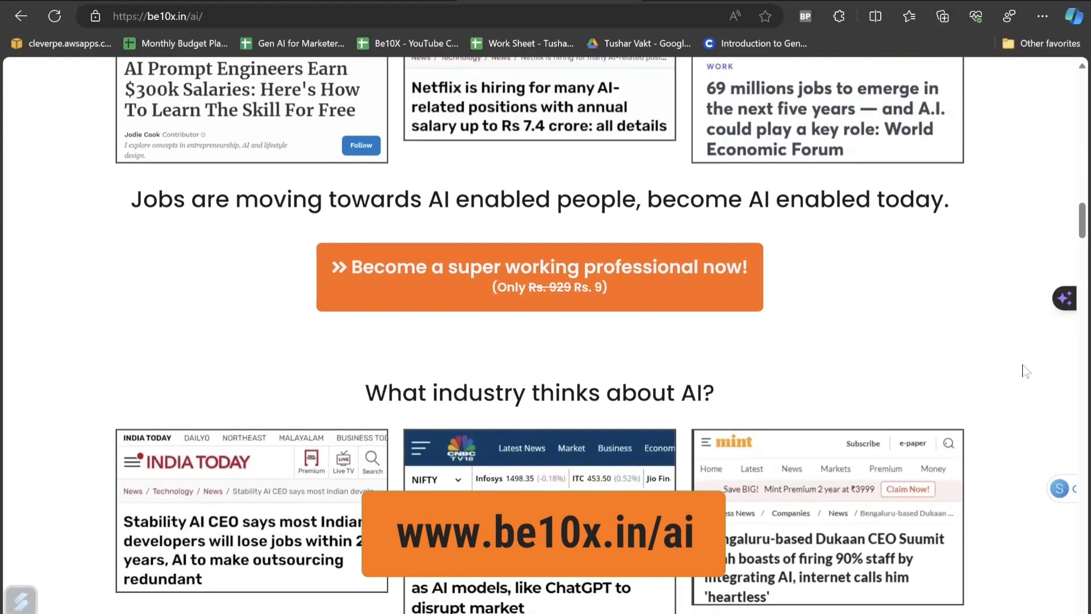
scroll(1026, 372, "down", 3)
scroll(1026, 370, "down", 9)
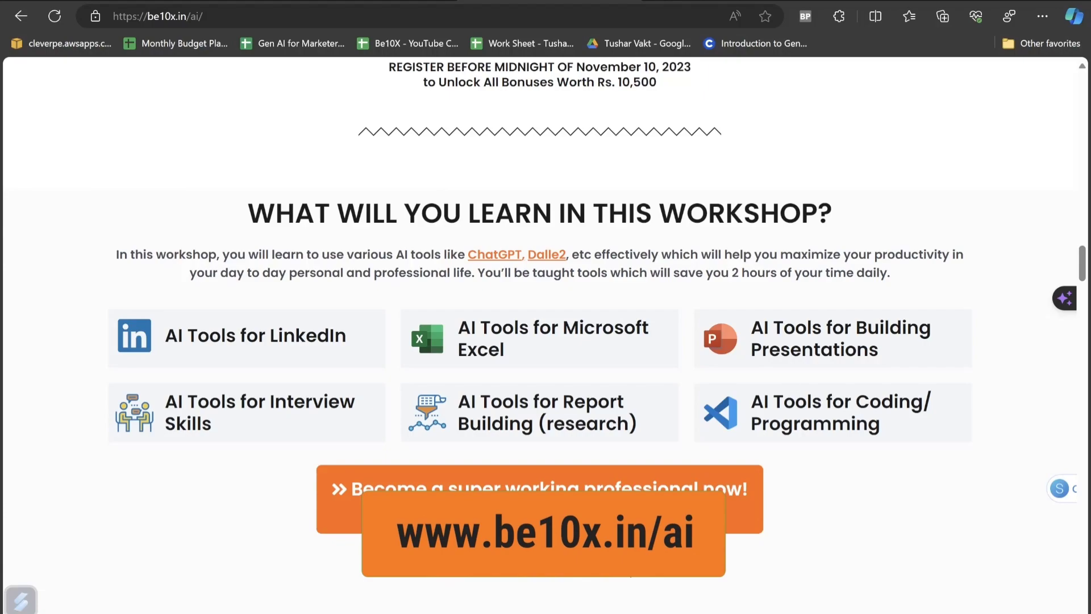
scroll(1009, 395, "up", 15)
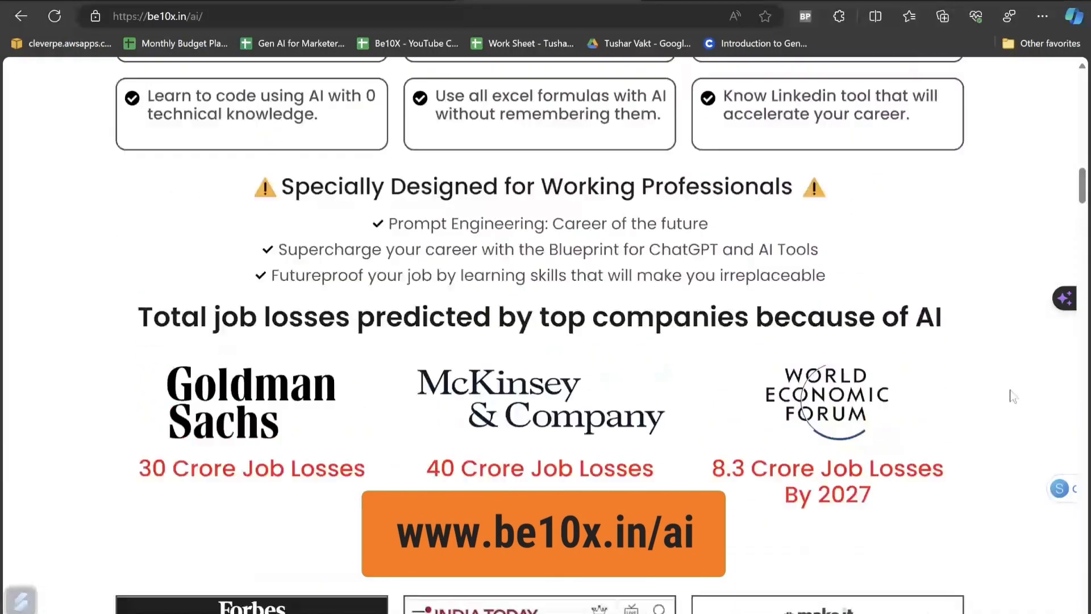
scroll(1012, 395, "down", 15)
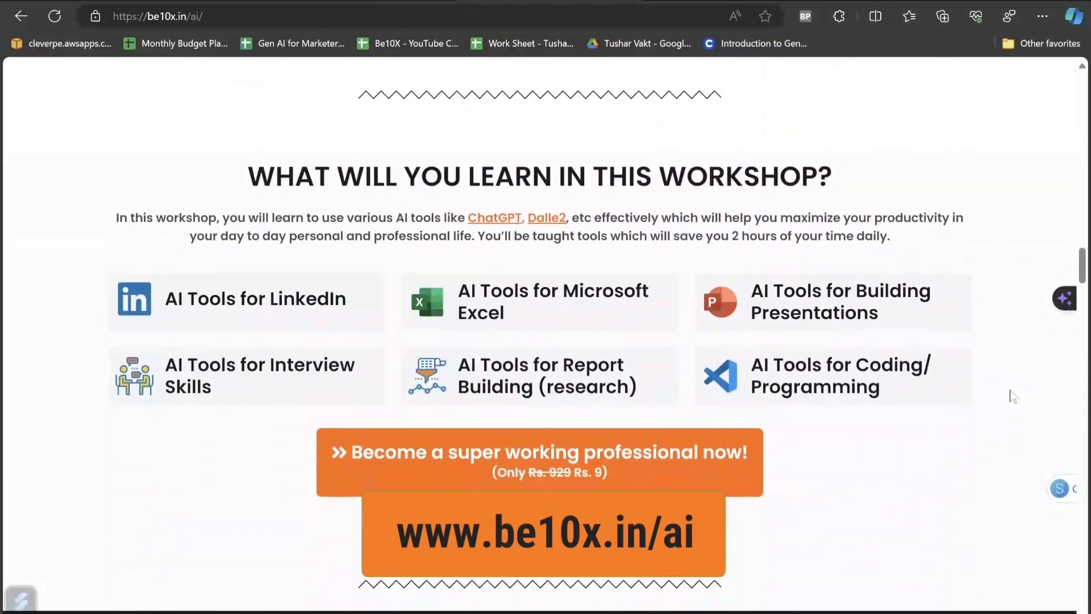
scroll(1007, 436, "up", 10)
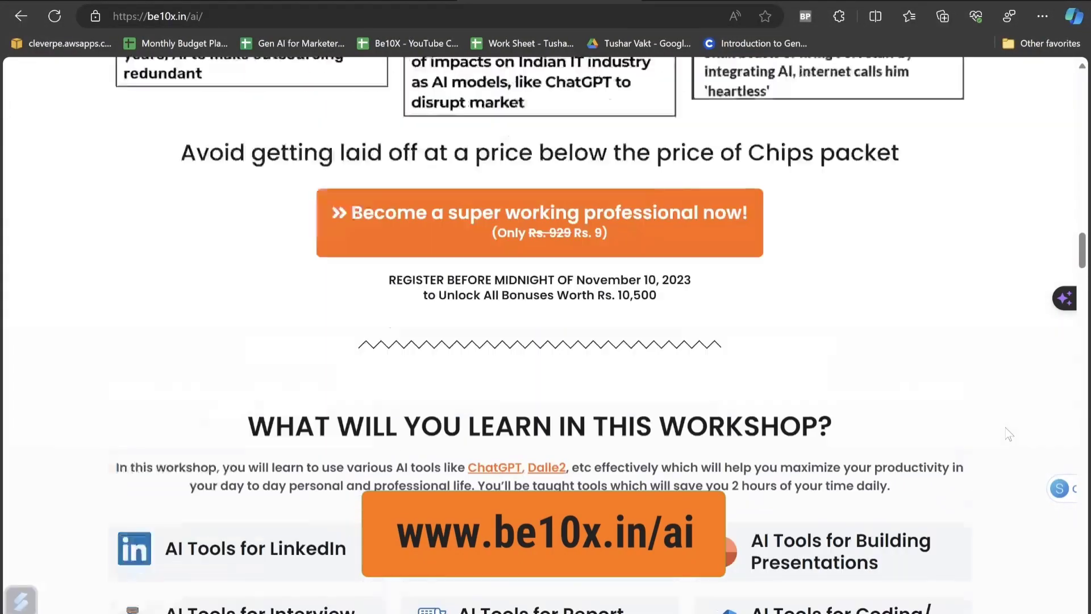
scroll(1009, 433, "up", 15)
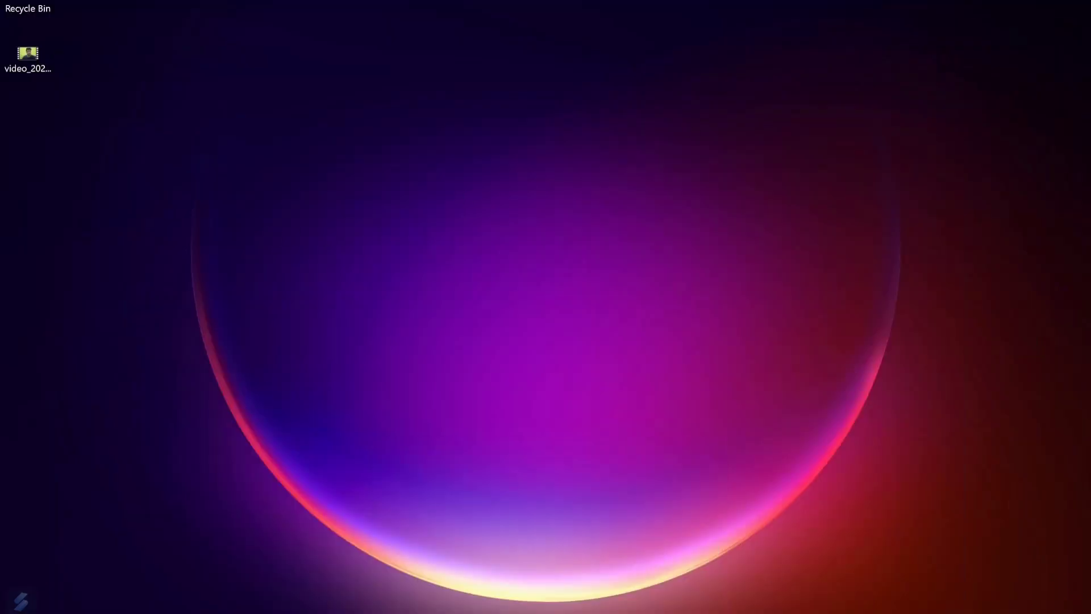
Search the computer for "fil" and open Wondershare Filmora 13
key("super+s")
type("ilm")
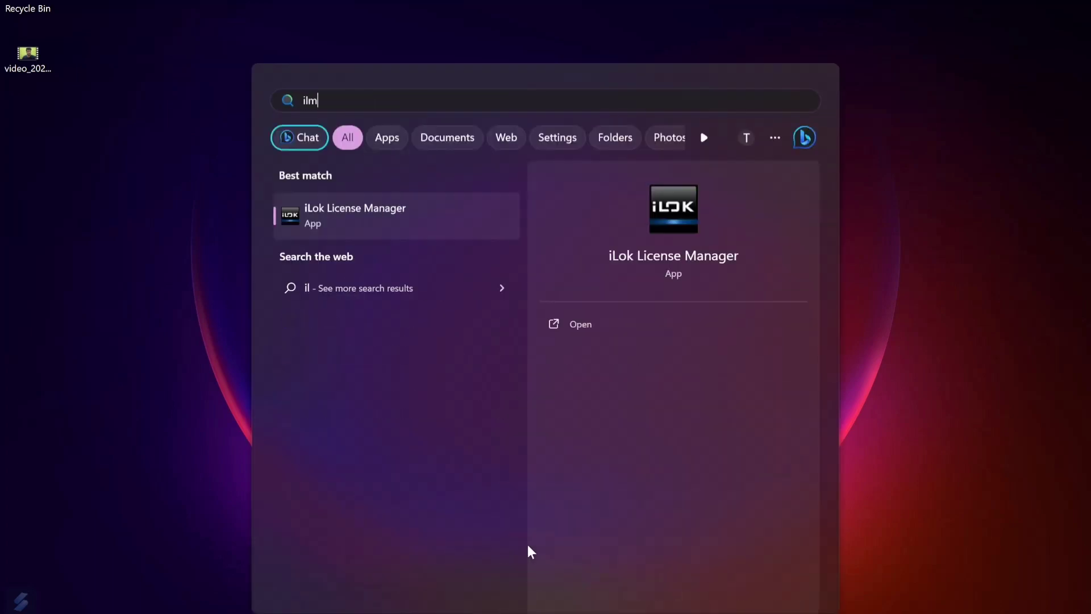
key("BackSpace")
key("BackSpace")
key("BackSpace")
type("fil")
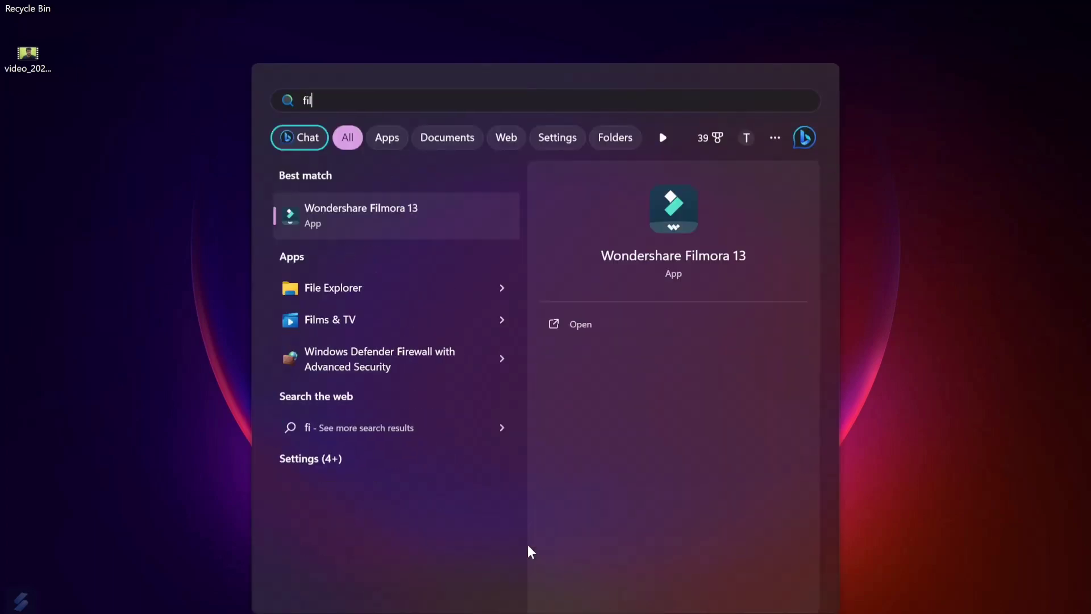
left_click(425, 224)
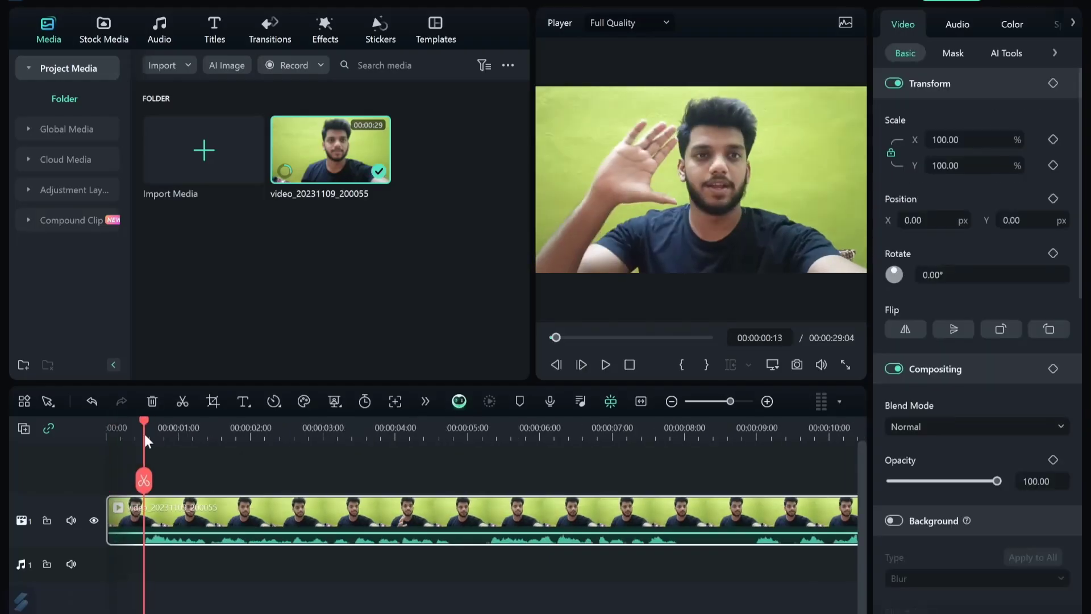
Clear the clip selection in the Filmora timeline
left_click(503, 482)
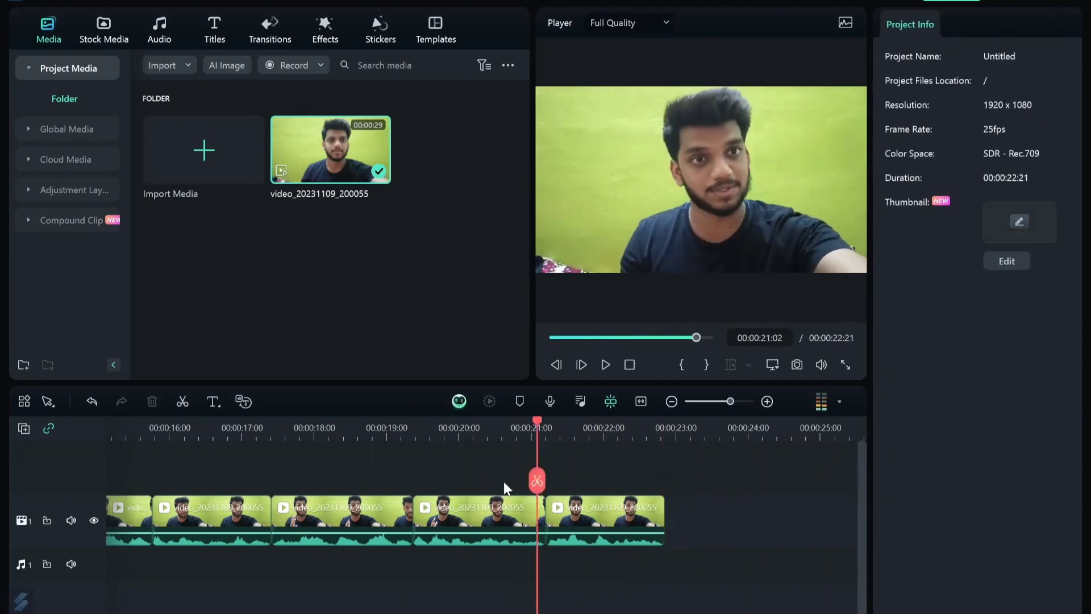
Add the Rock music track "Sunshine" beneath the start of the video and trim it to the video's end
left_click(159, 32)
left_click(52, 220)
left_click(61, 281)
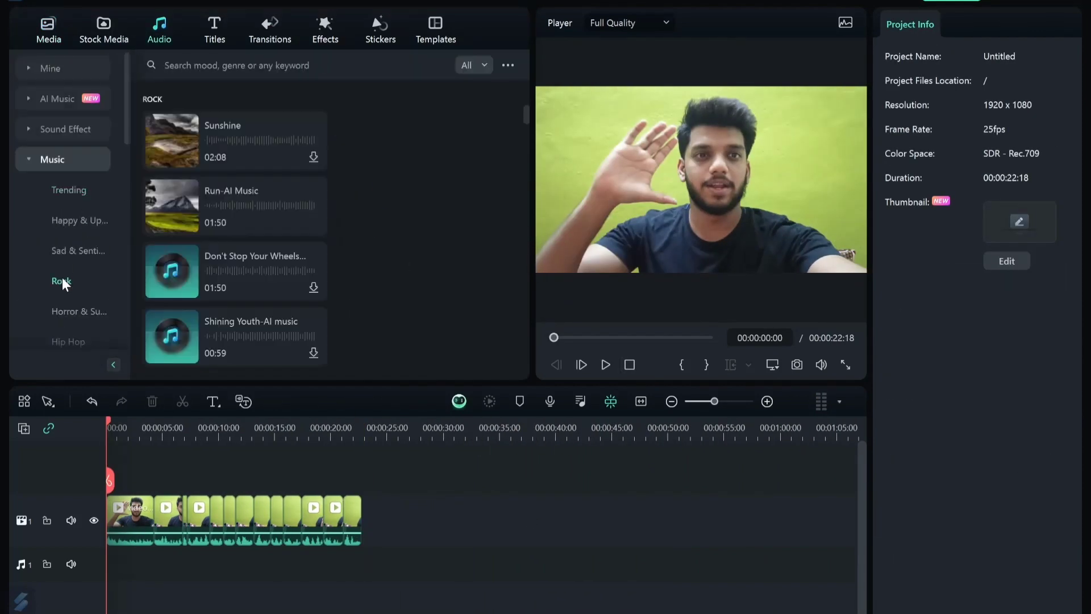
left_click_drag(170, 139, 73, 560)
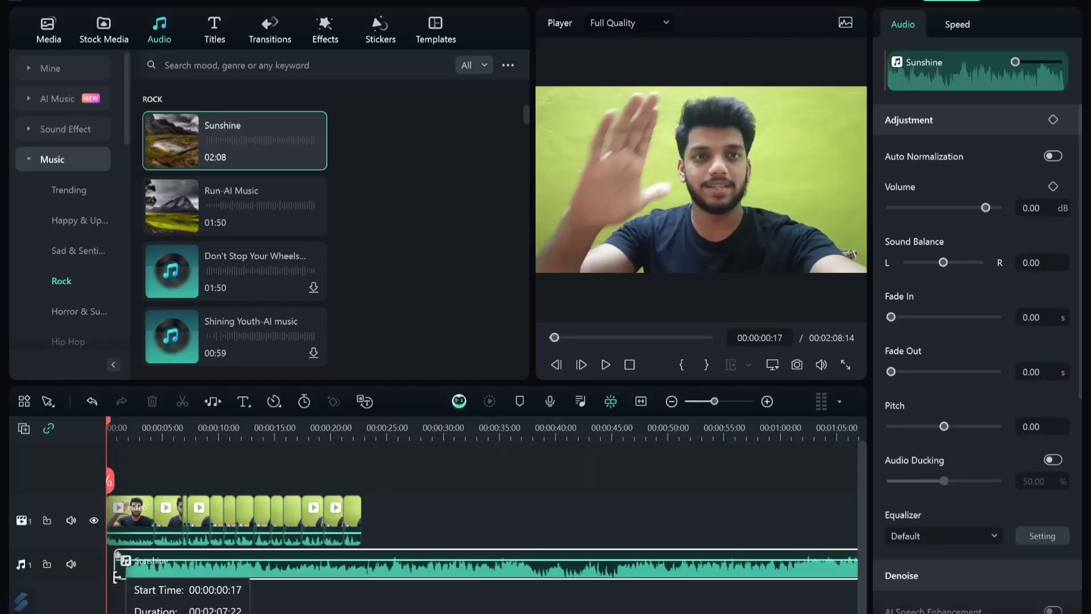
left_click_drag(855, 562, 394, 570)
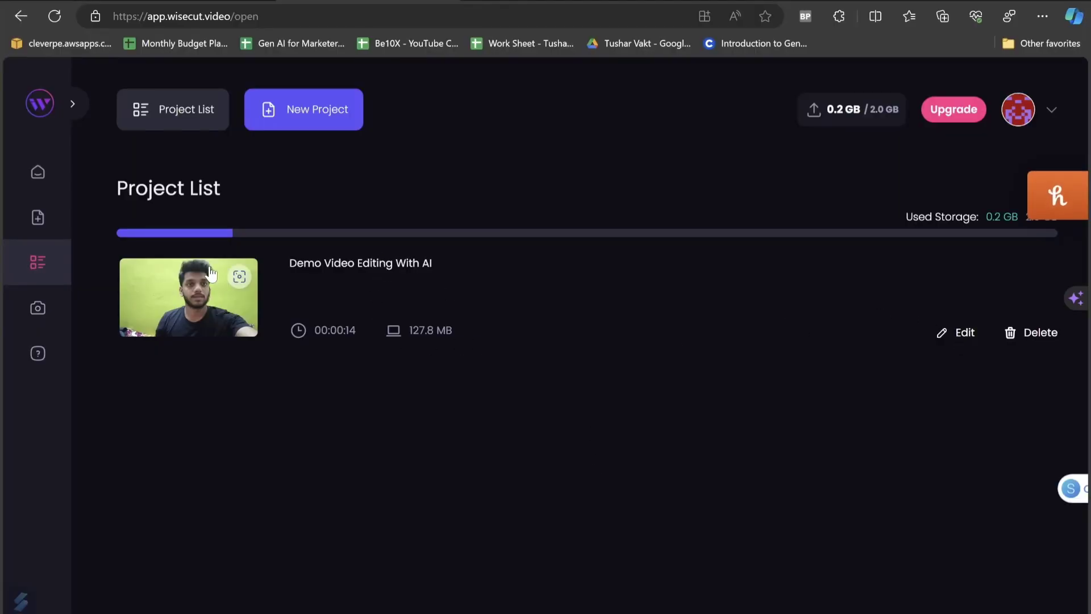
Open the Wisecut project "Demo Video Editing With AI" and review its edit summary and full-screen video preview
left_click(205, 290)
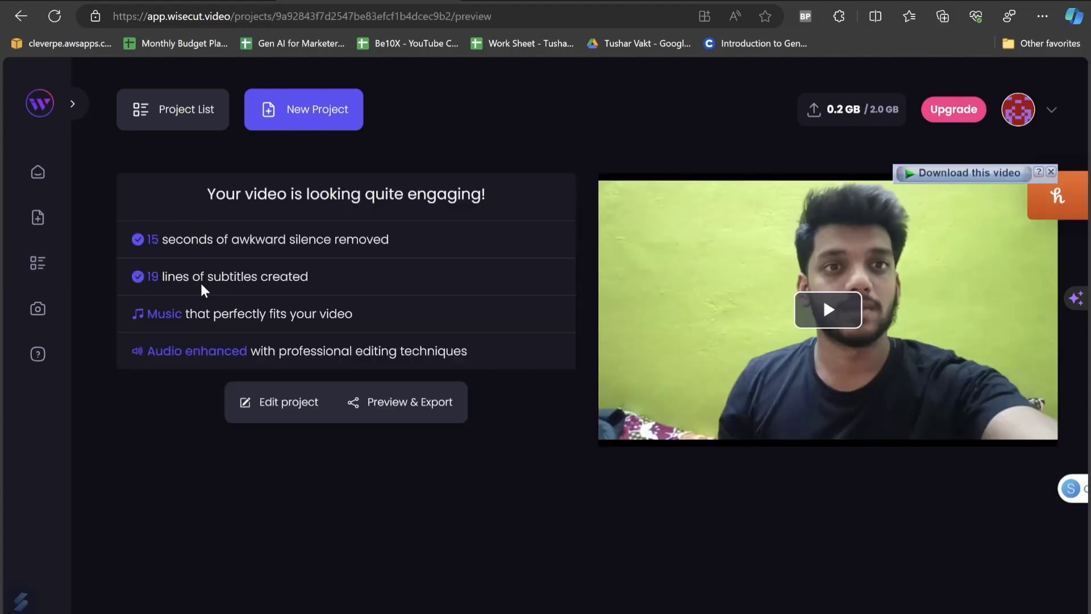
left_click_drag(147, 239, 397, 250)
left_click(373, 270)
left_click_drag(146, 276, 309, 277)
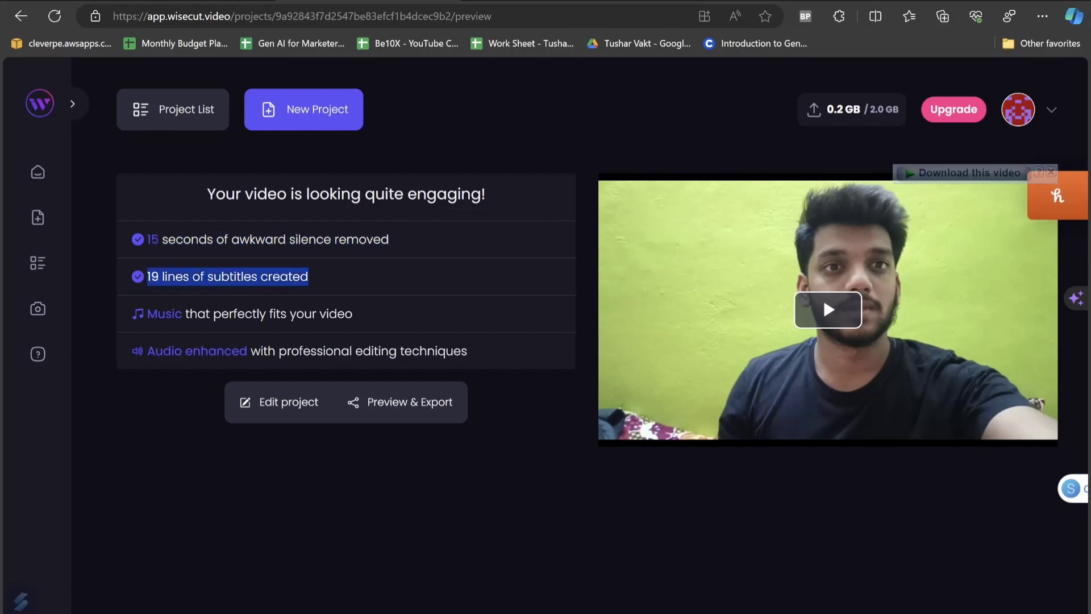
left_click(366, 281)
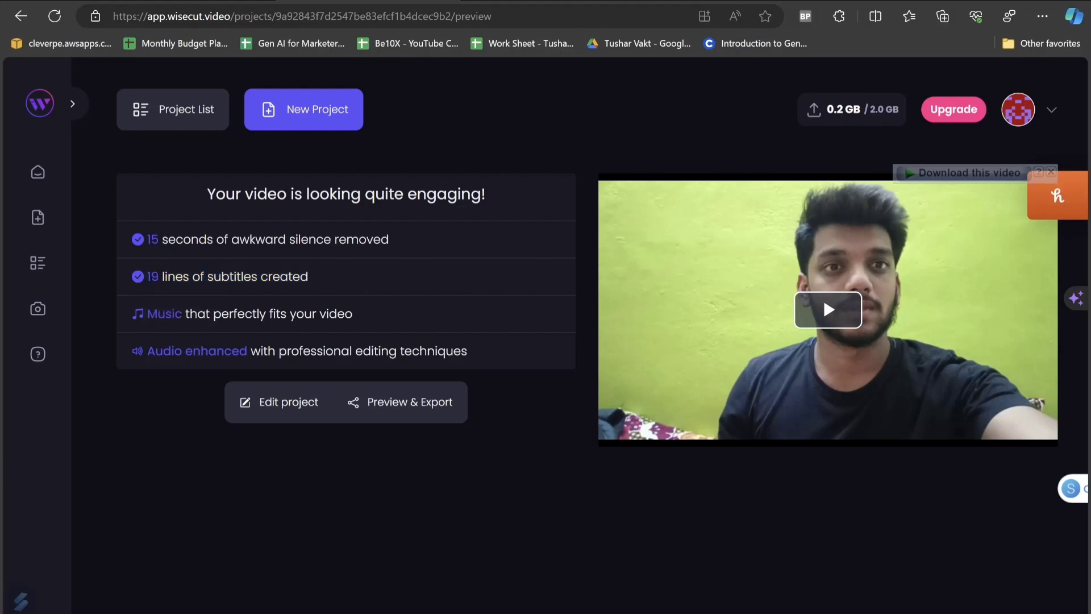
left_click_drag(352, 314, 147, 314)
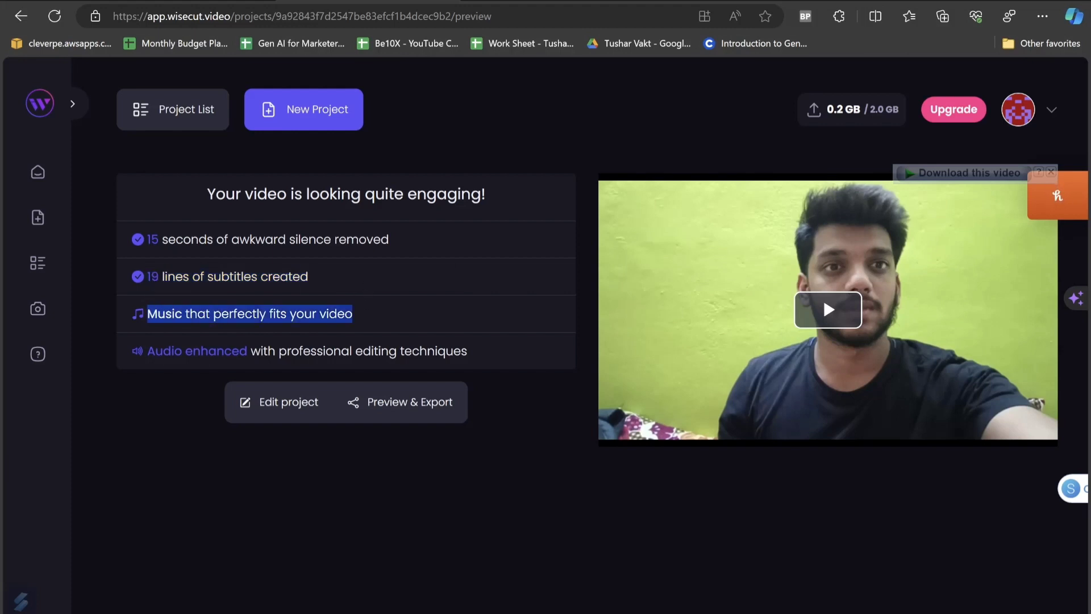
left_click(357, 360)
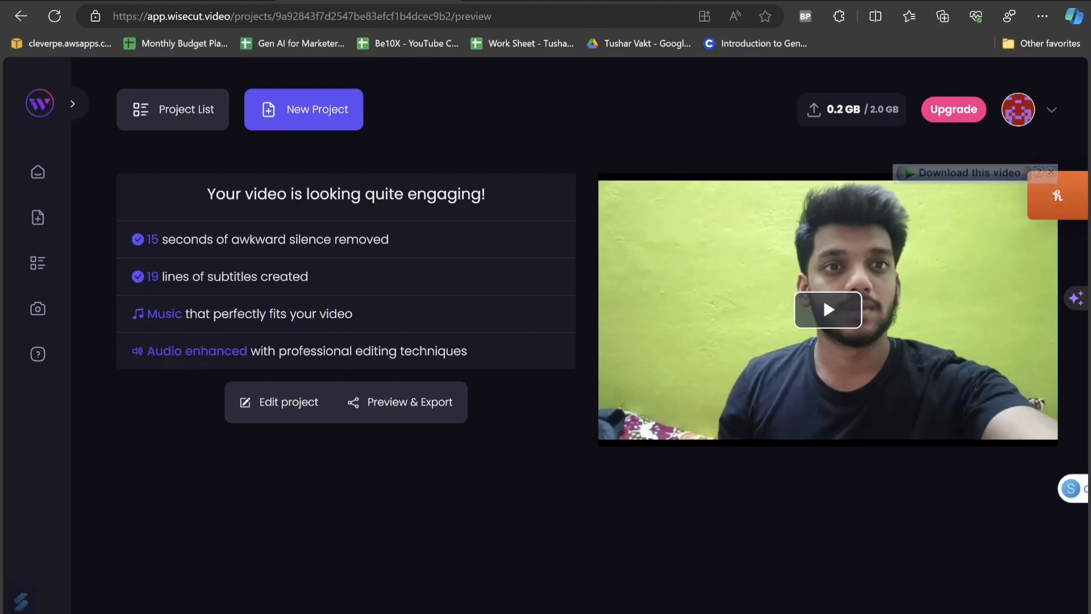
left_click(839, 309)
left_click(1040, 438)
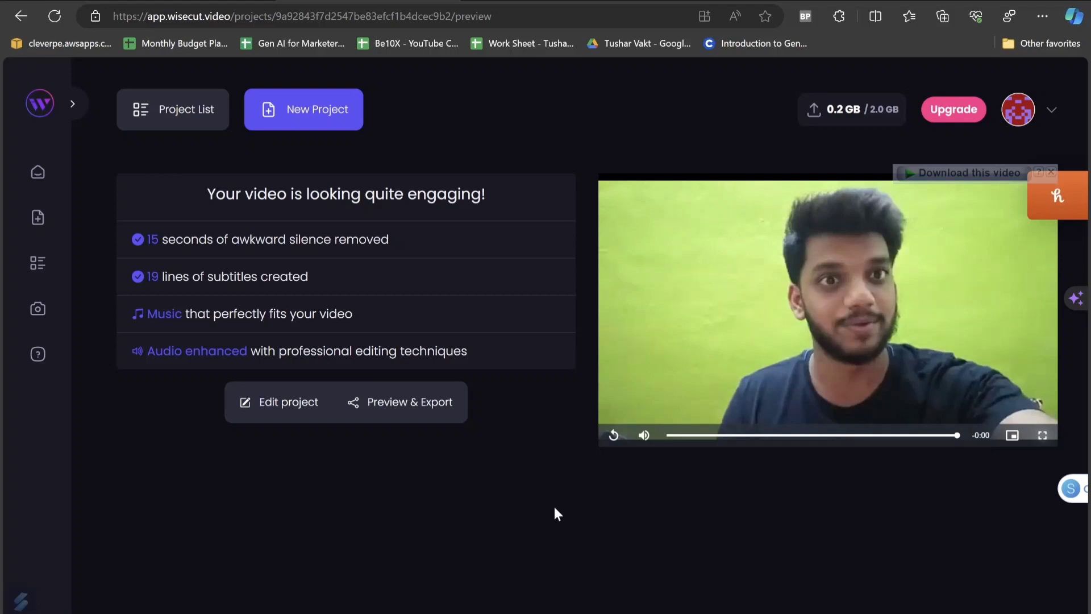
Open the project for editing and examine its storyboard scenes and transcript, playing the video from a Scene 2 line
left_click(238, 408)
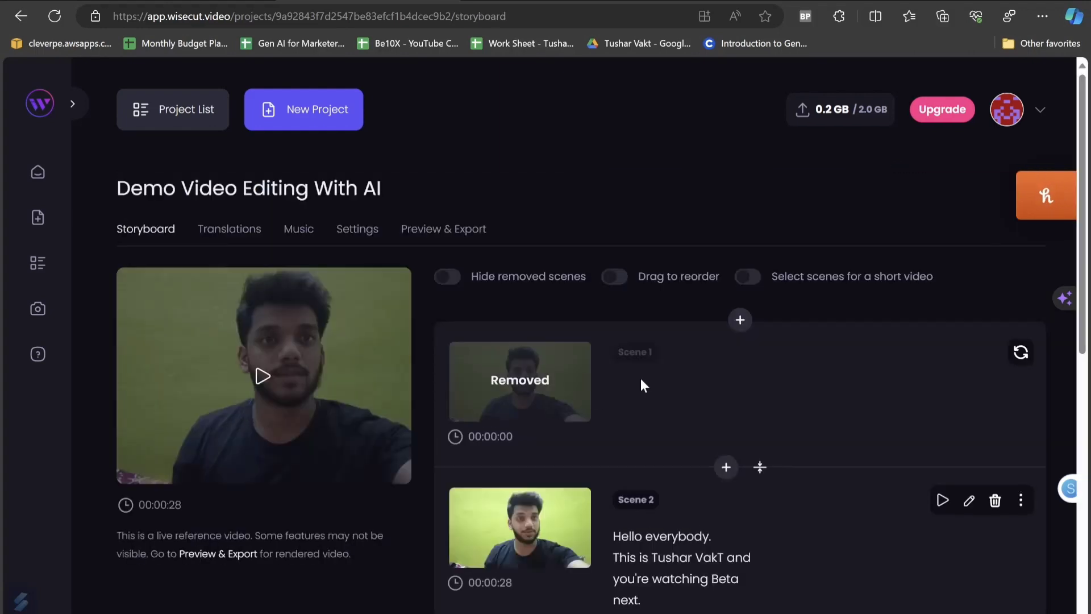
scroll(639, 377, "down", 5)
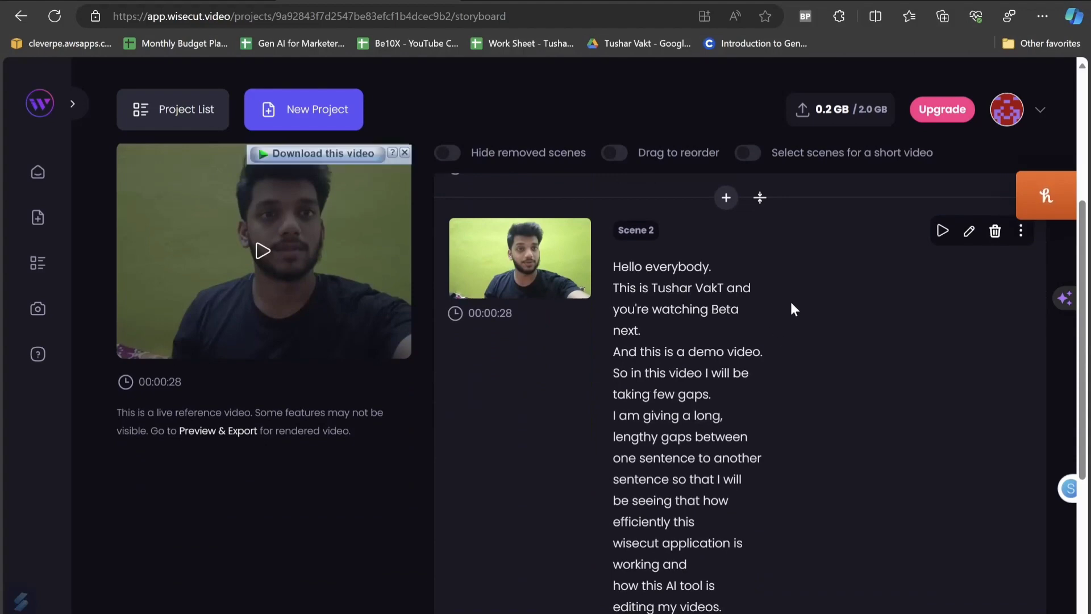
scroll(682, 312, "up", 5)
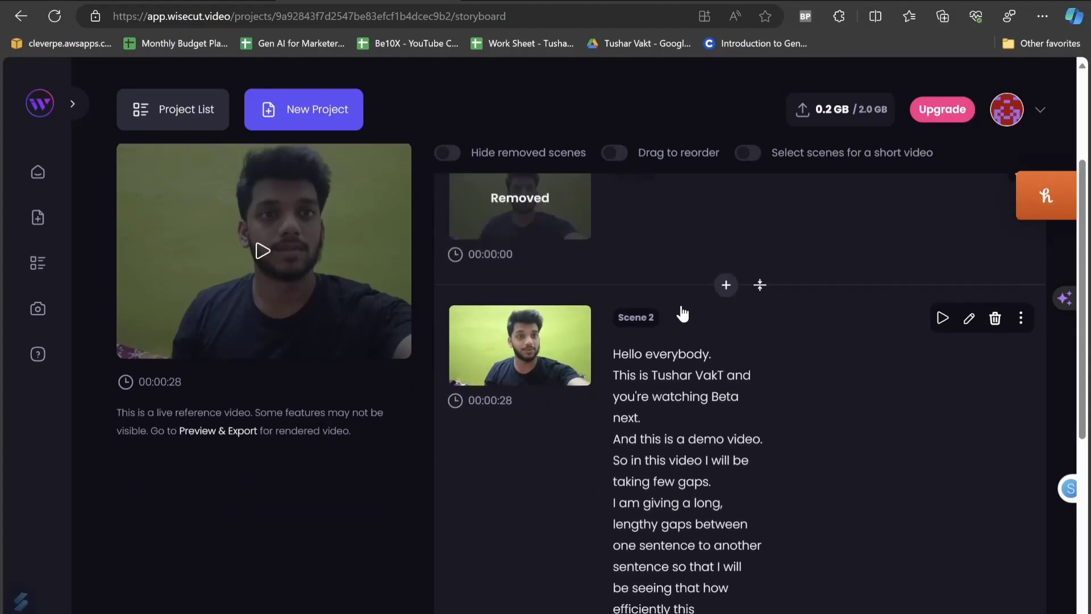
scroll(659, 375, "down", 8)
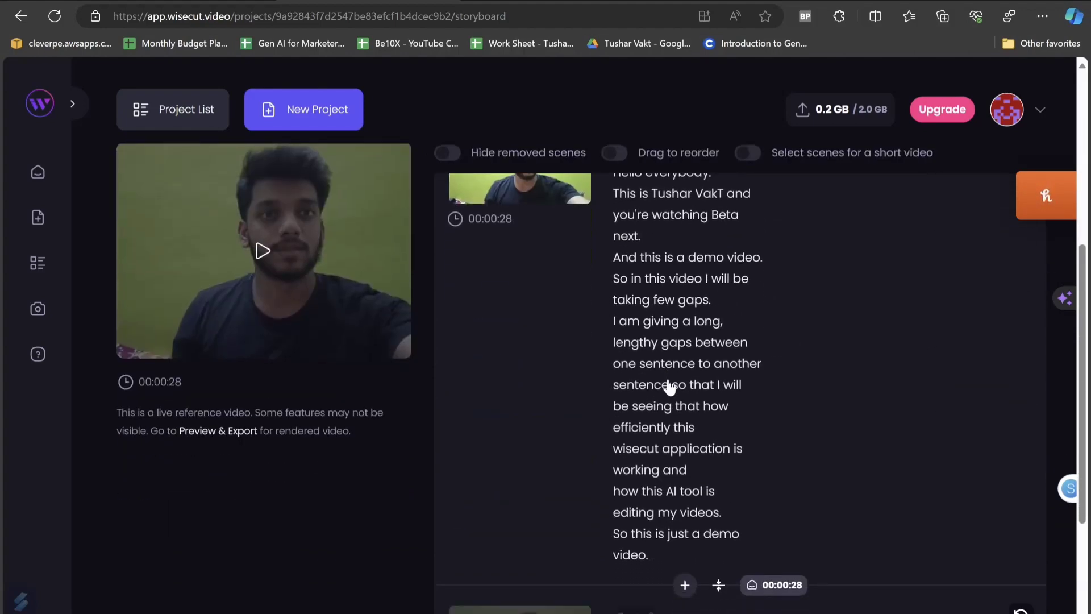
scroll(667, 378, "up", 3)
scroll(666, 379, "down", 3)
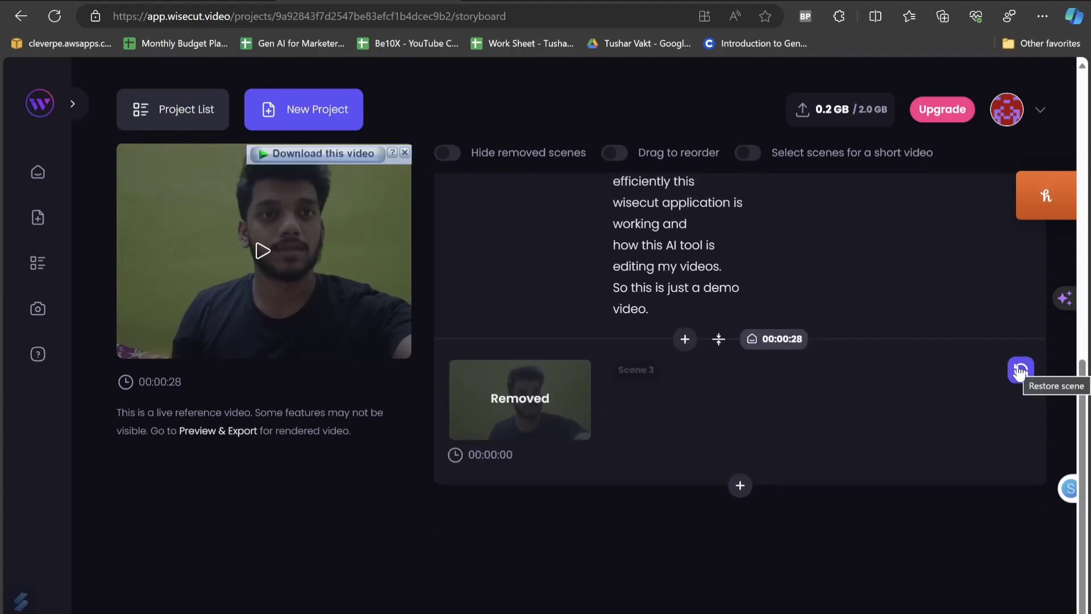
scroll(1018, 370, "up", 8)
scroll(696, 398, "down", 1)
scroll(698, 402, "down", 3)
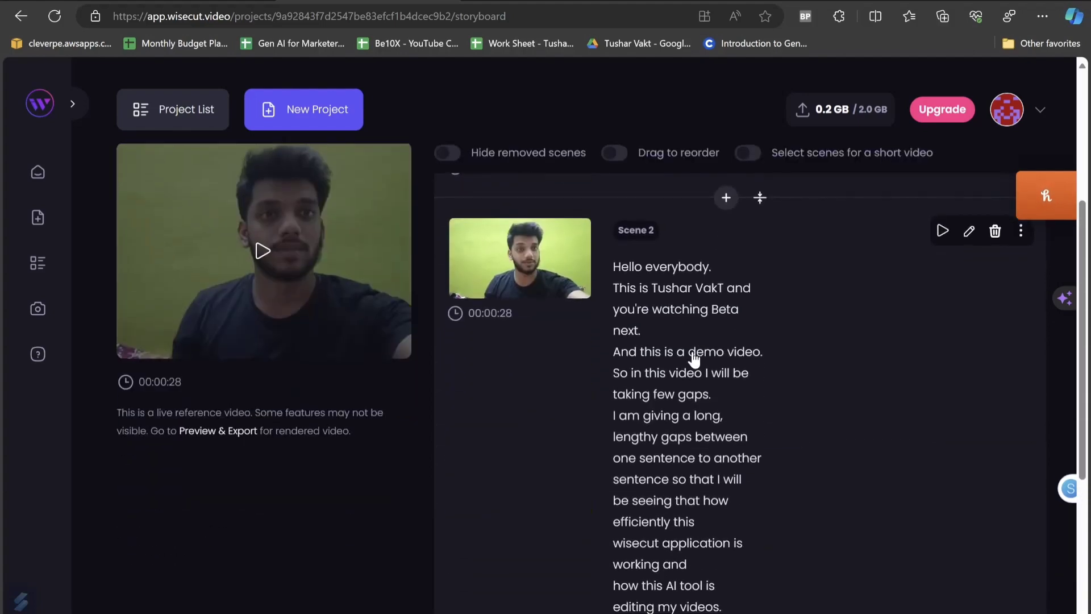
left_click(691, 353)
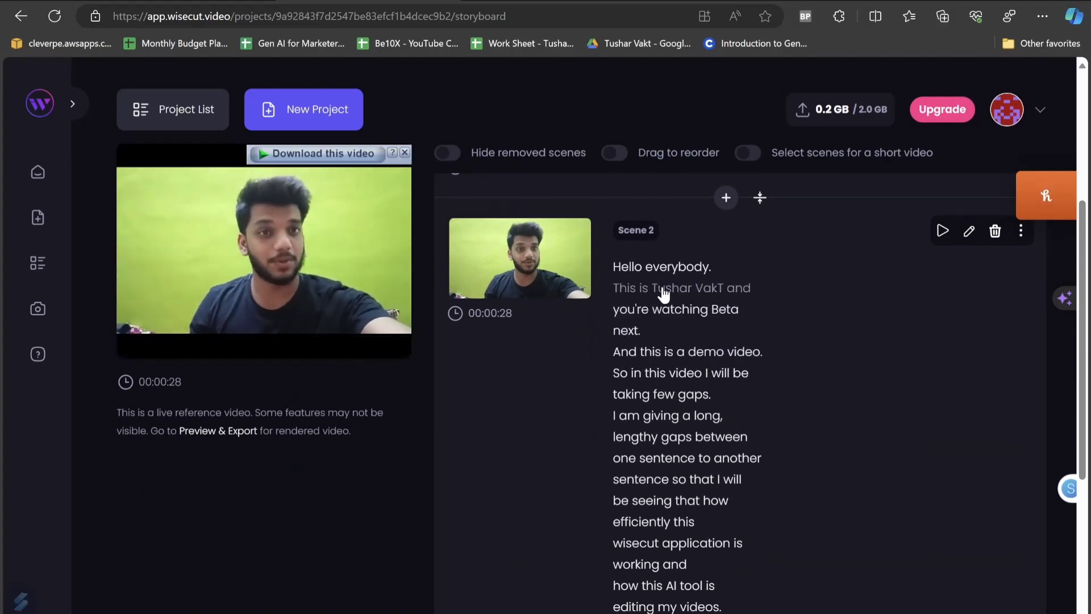
scroll(352, 239, "up", 5)
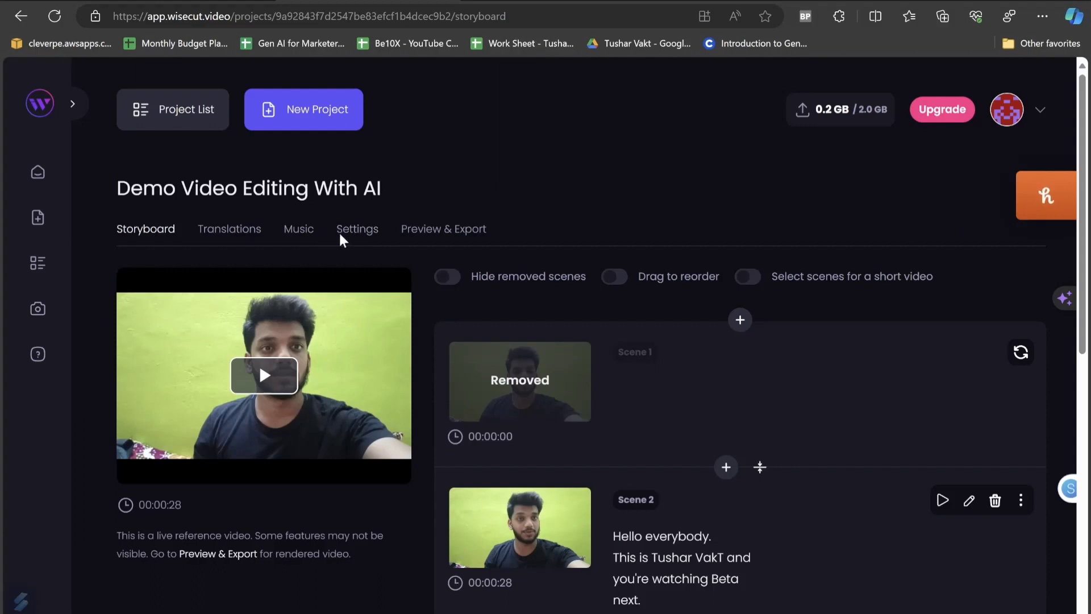
Review the project's translation languages, background music and settings for features, footage audio and enhancers
left_click(228, 239)
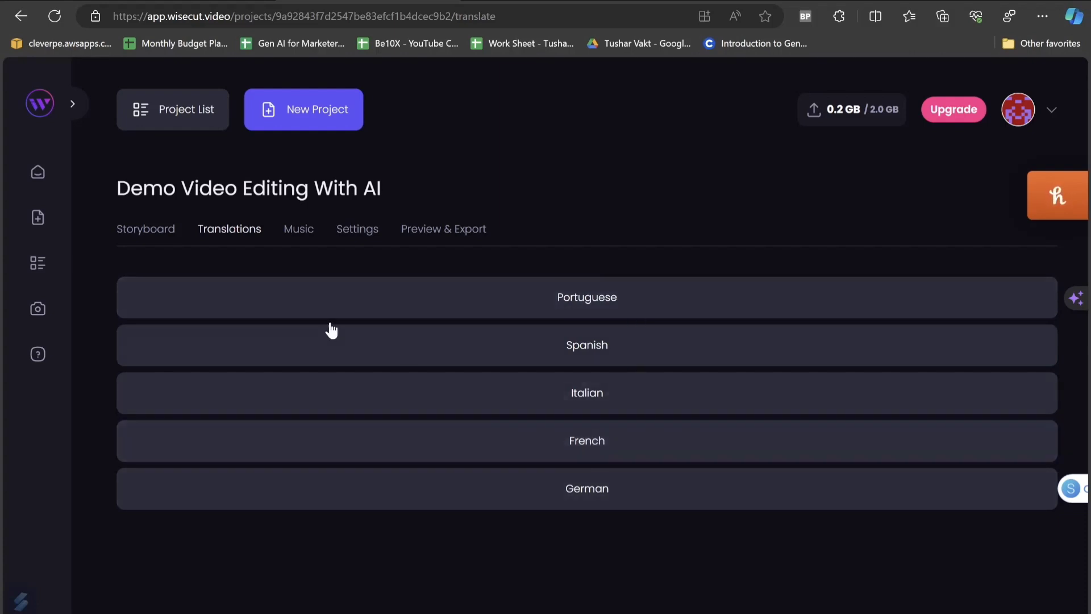
left_click(288, 234)
left_click(357, 230)
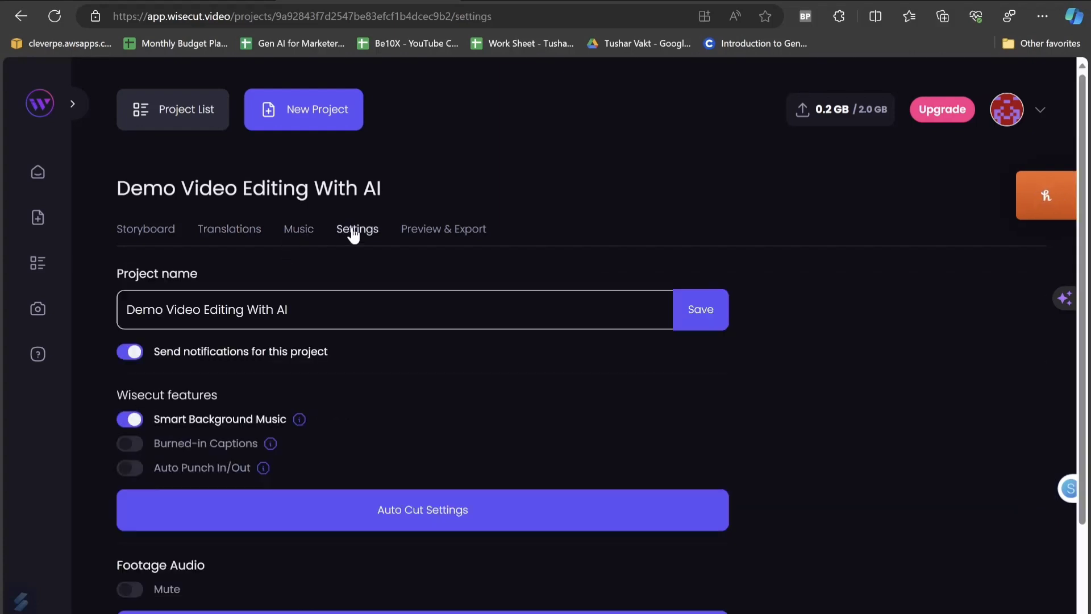
scroll(829, 413, "down", 2)
scroll(829, 417, "down", 1)
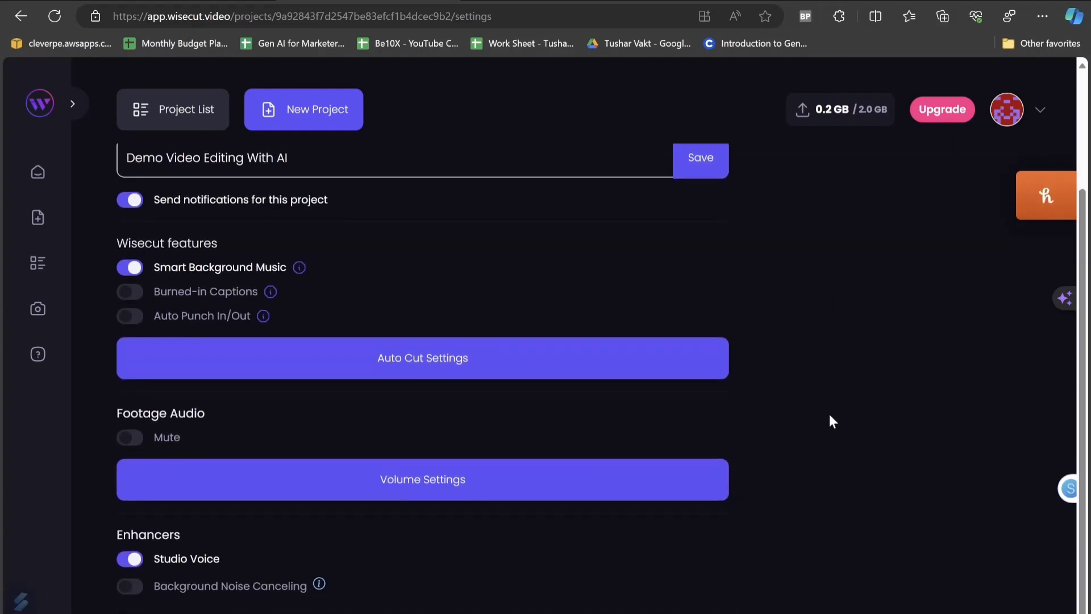
scroll(817, 419, "up", 3)
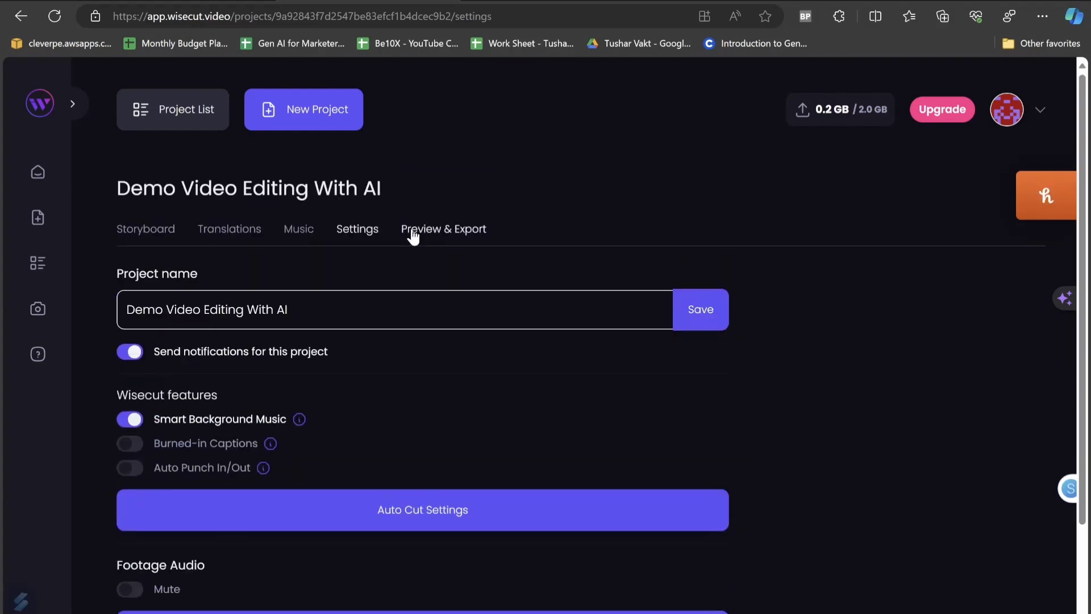
Check the HD / 720p export size options and render the project's pending changes
left_click(414, 230)
scroll(944, 461, "down", 2)
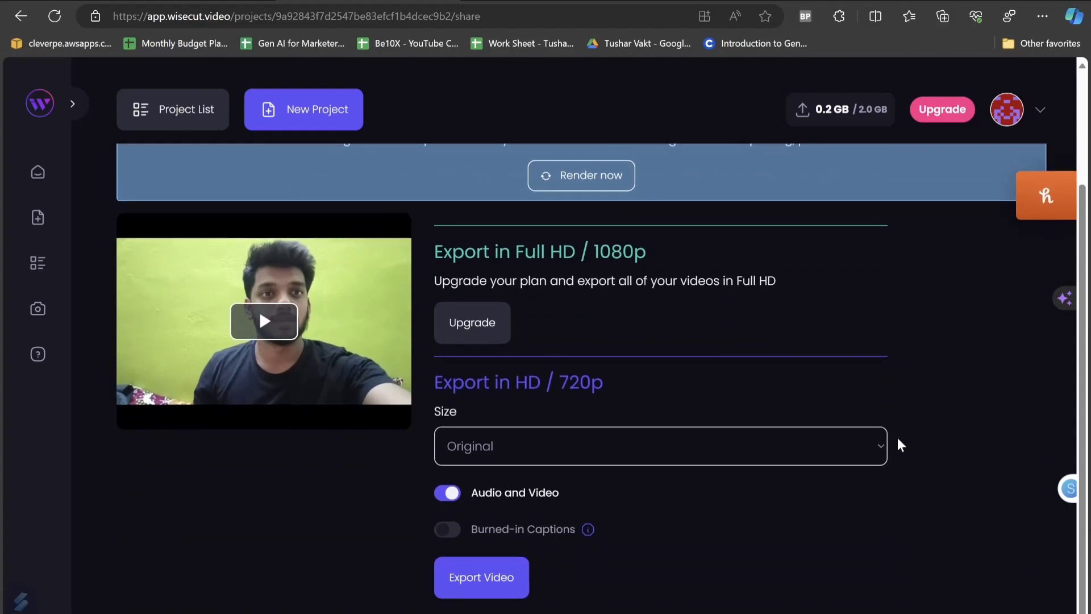
left_click(521, 445)
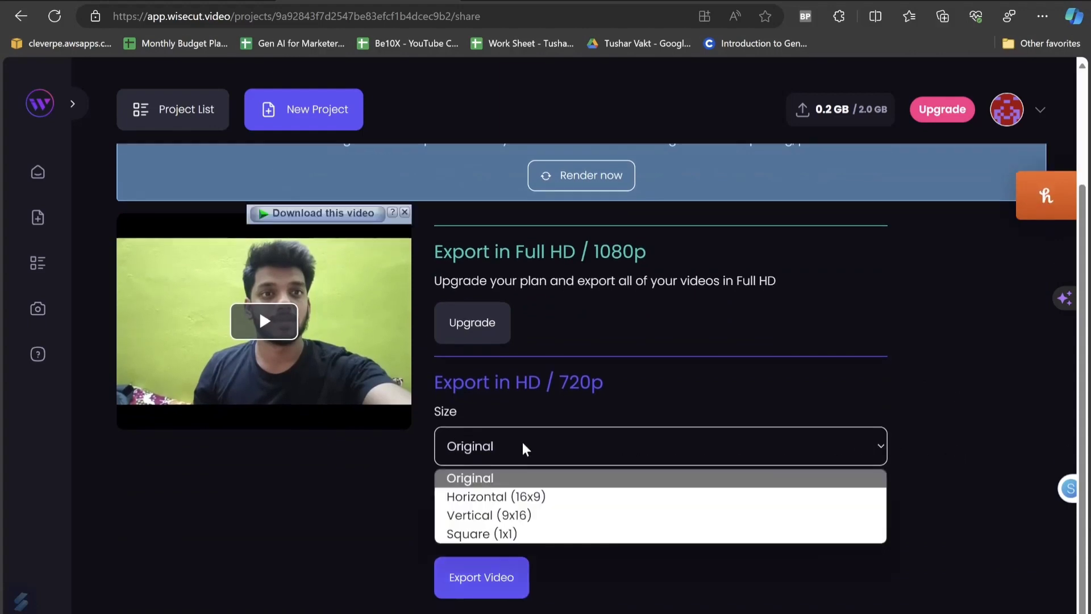
scroll(522, 444, "up", 1)
scroll(522, 442, "up", 2)
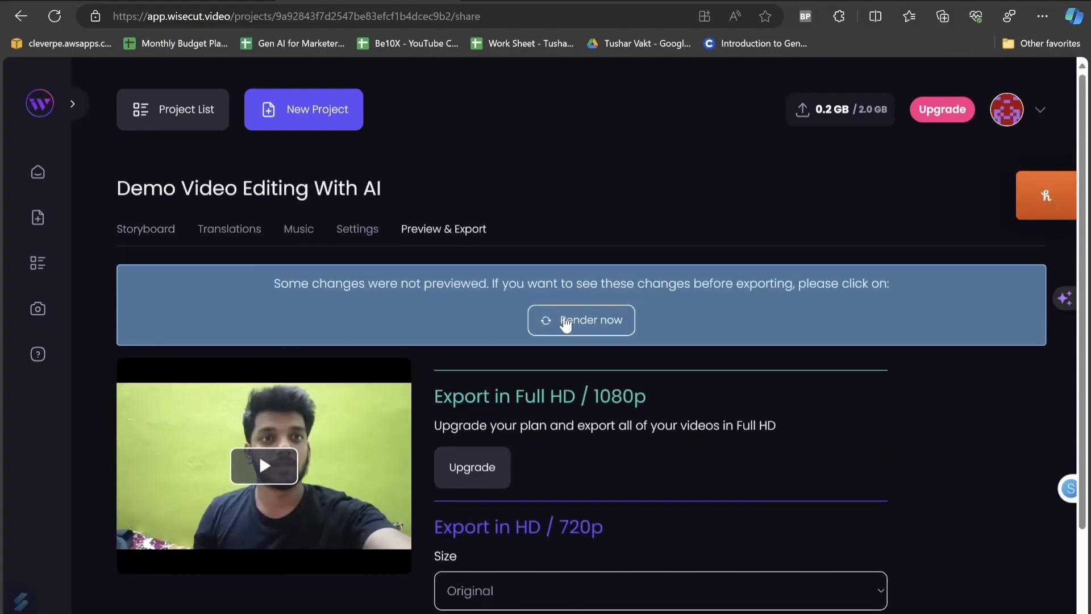
left_click(565, 250)
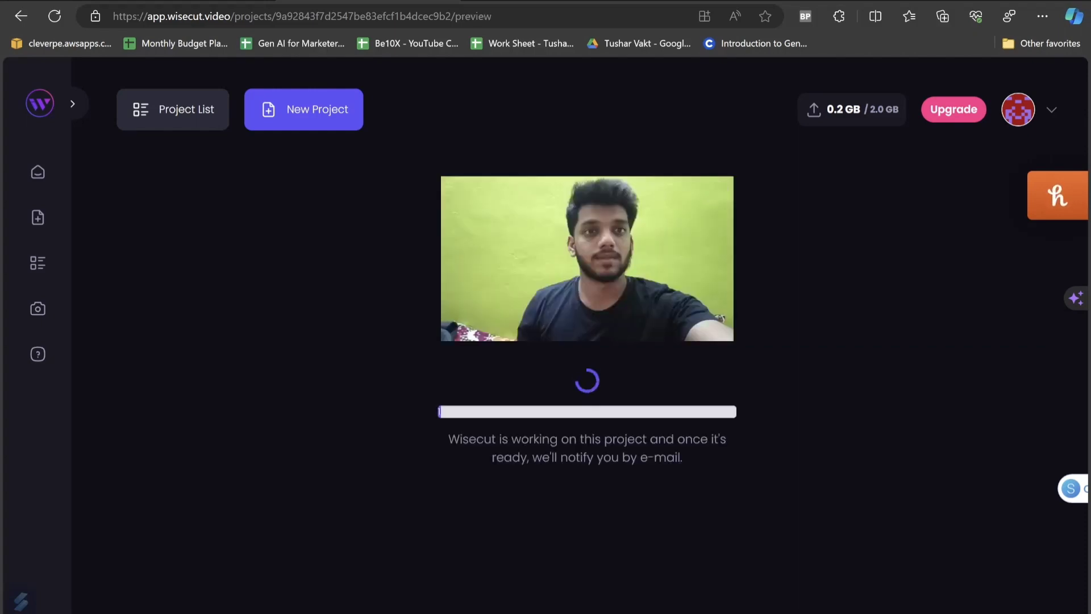
Switch to Filmora, export the video locally as "Filmora Demo Edit" with Higher quality, and return to Wisecut
mouse_move(561, 612)
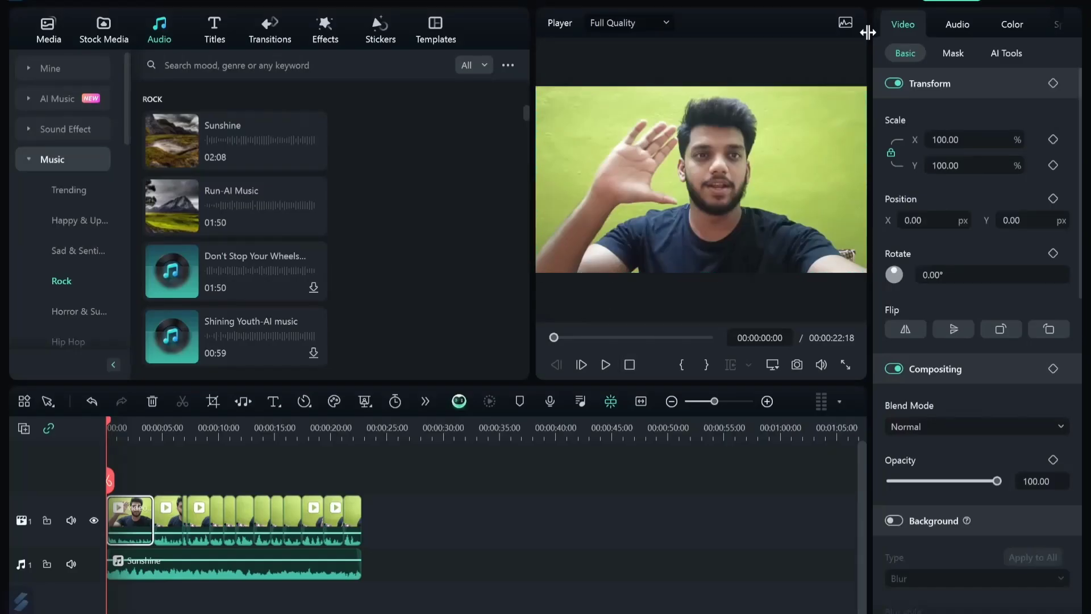
left_click(868, 32)
type("dit Demo")
left_click(694, 301)
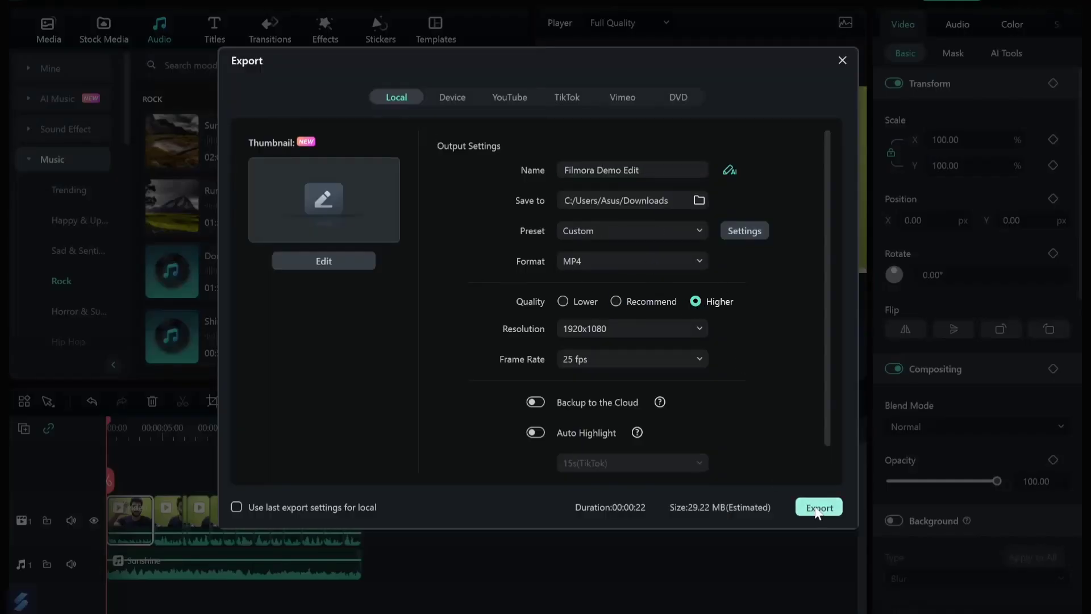
left_click(818, 506)
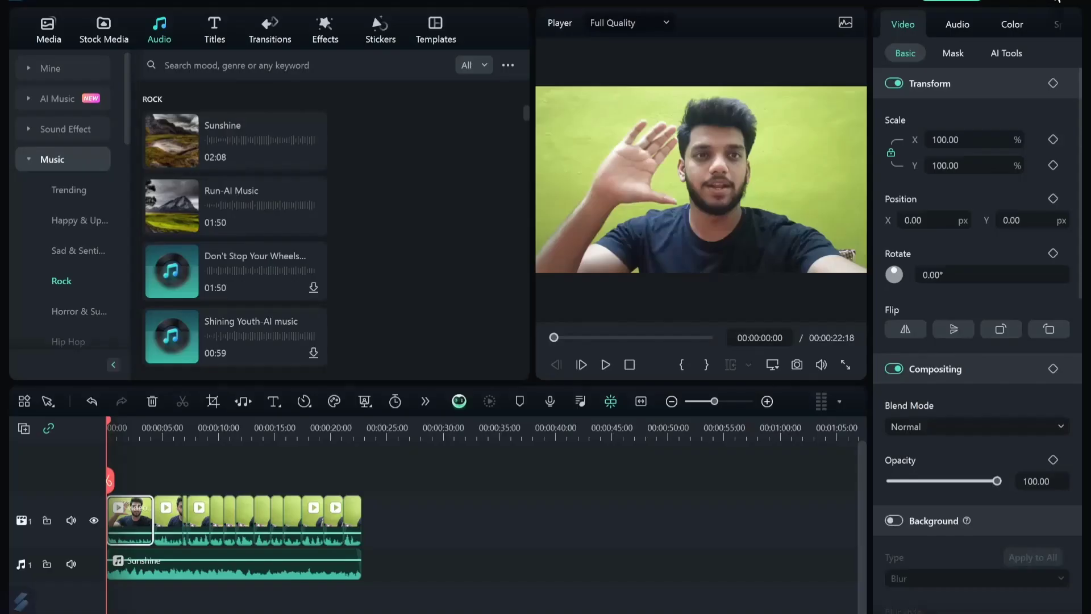
left_click(1043, 9)
left_click(691, 334)
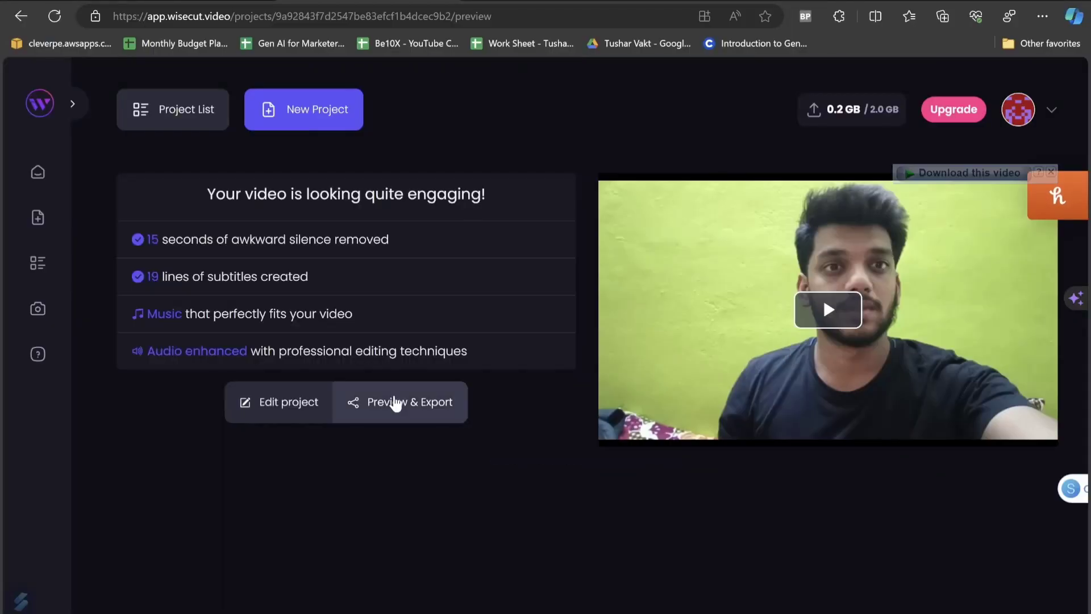
Enable Burned-in Captions for the Wisecut project and export the video in HD / 720p
left_click(396, 401)
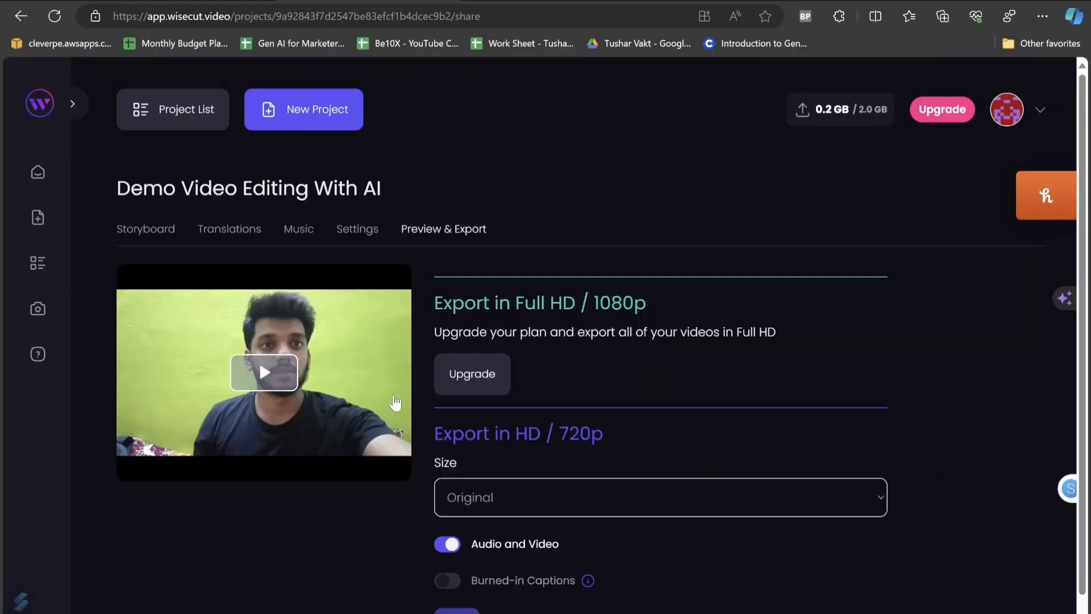
scroll(840, 406, "down", 1)
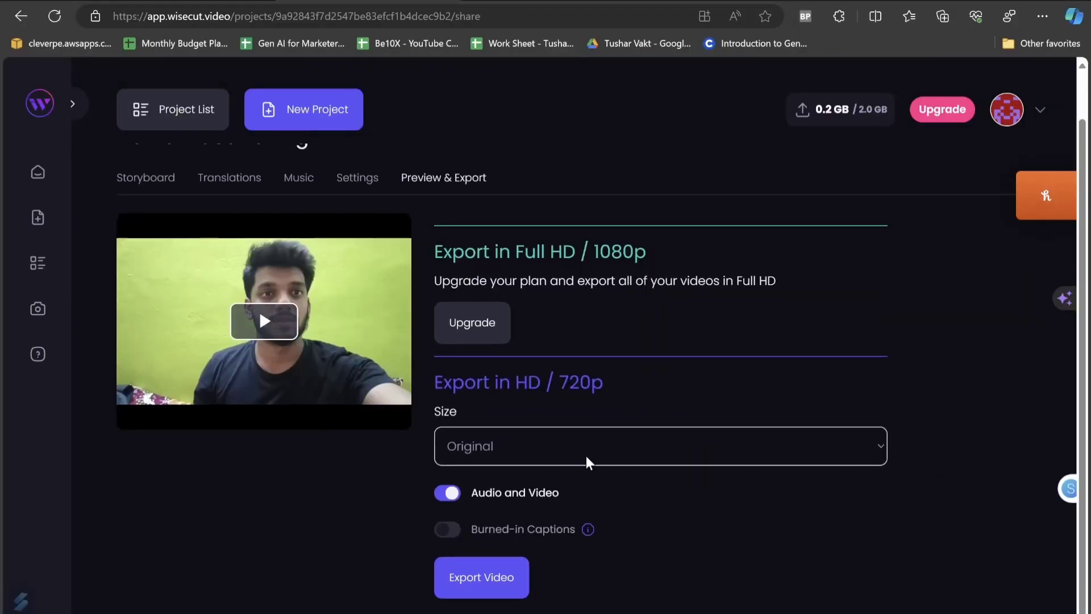
left_click(447, 529)
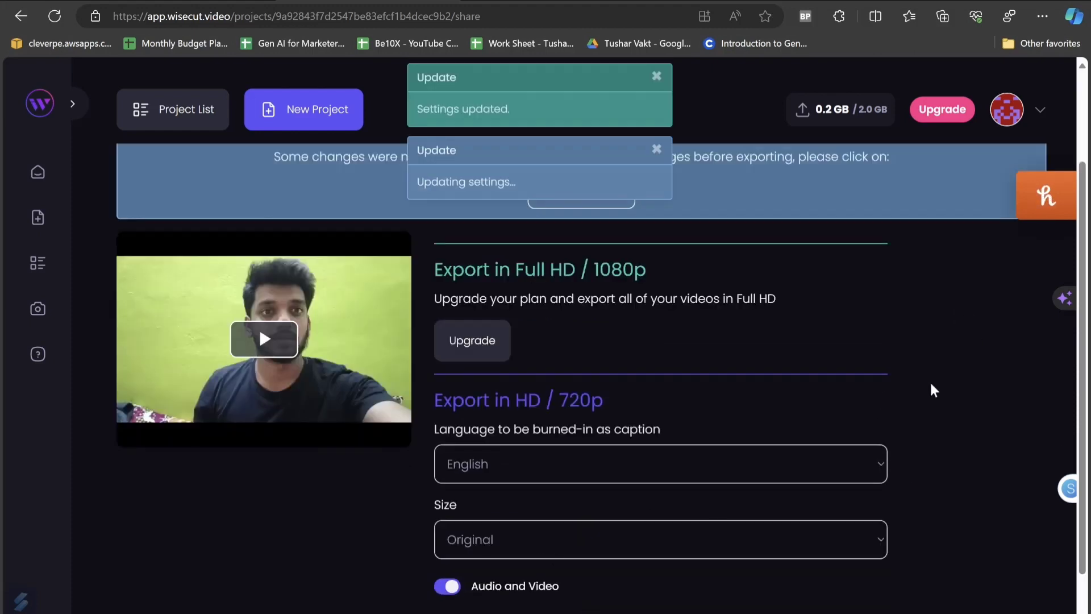
left_click(482, 585)
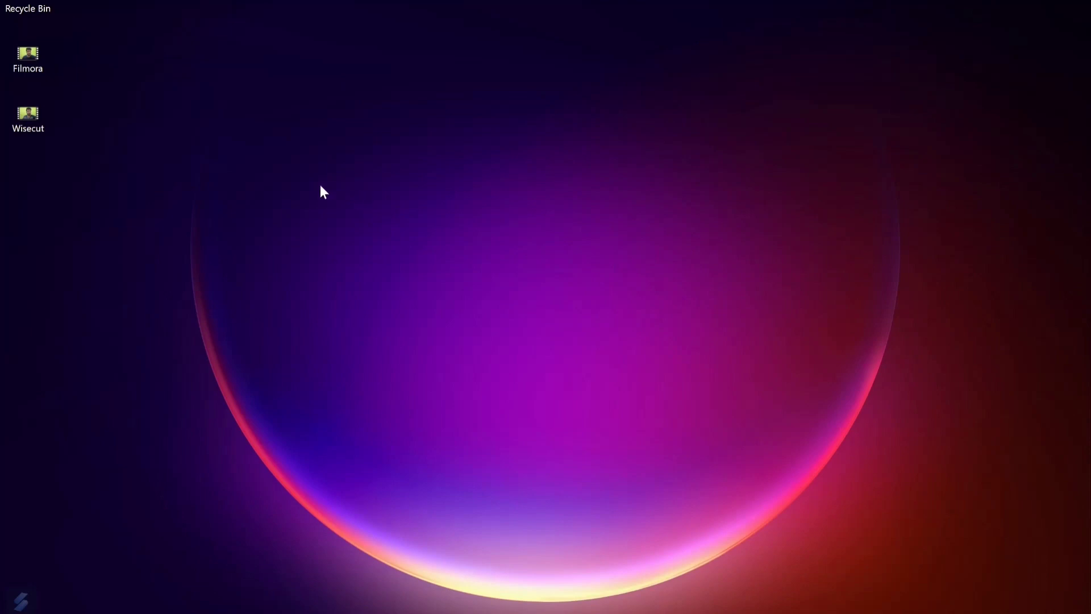
Enlarge the desktop icons and play the exported Filmora and Wisecut videos to compare them
scroll(284, 163, "up", 3, "ctrl")
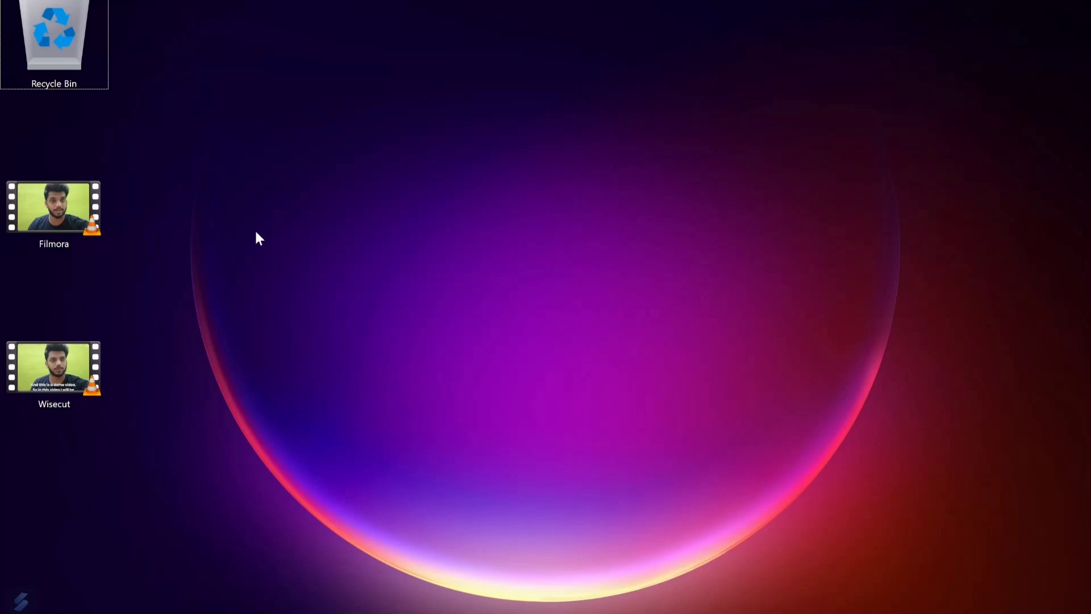
key("Down")
key("Return")
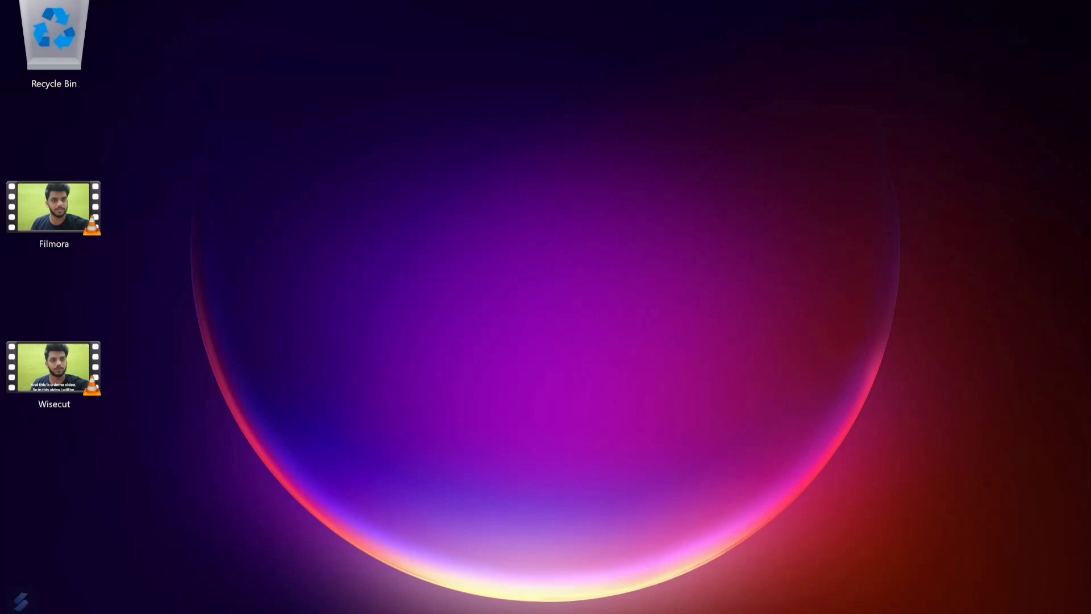
double_click(52, 362)
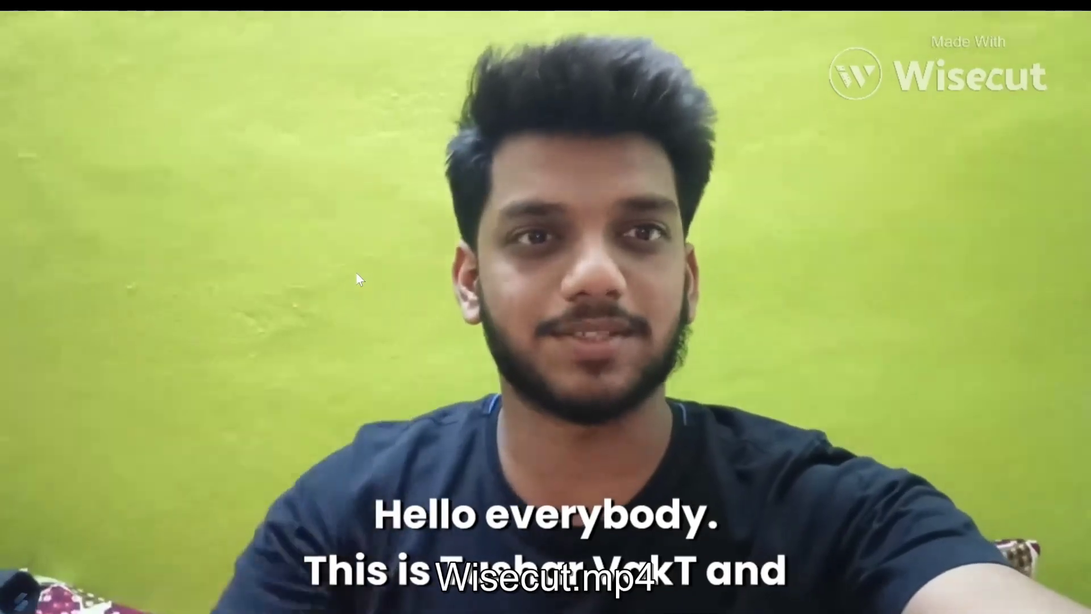